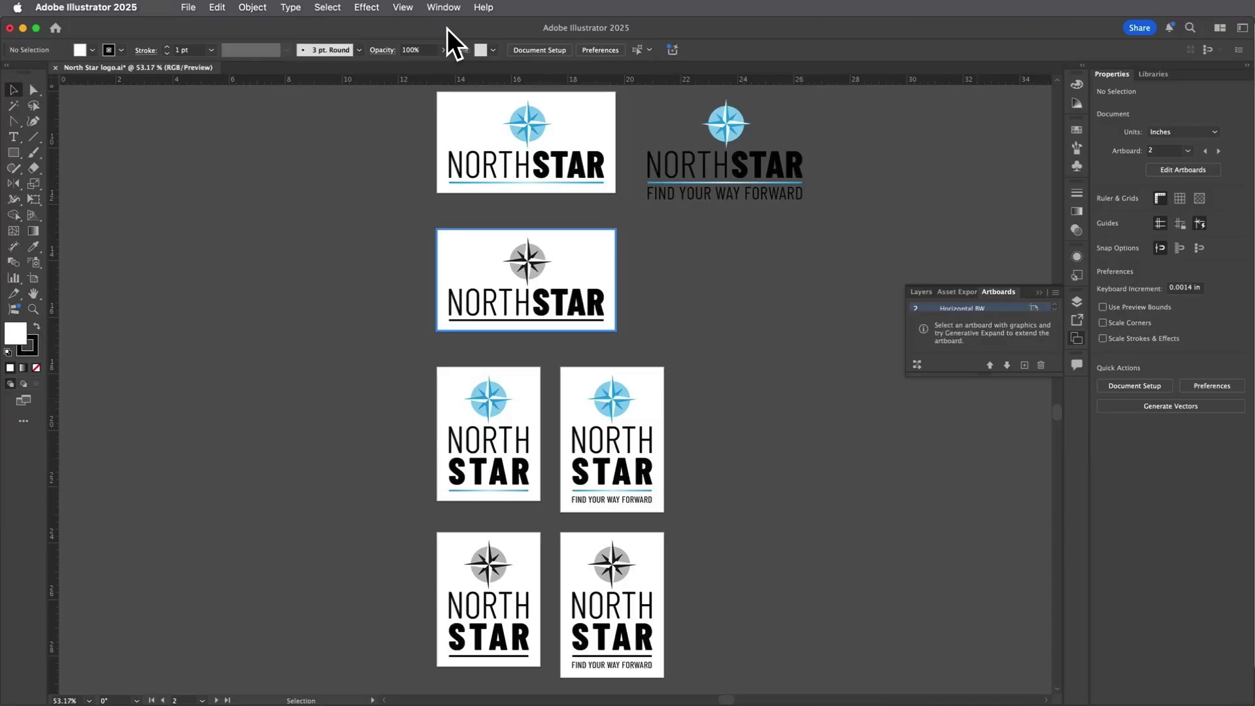
Show the workspace presets from the Window menu.
click(443, 7)
mouse_move(449, 80)
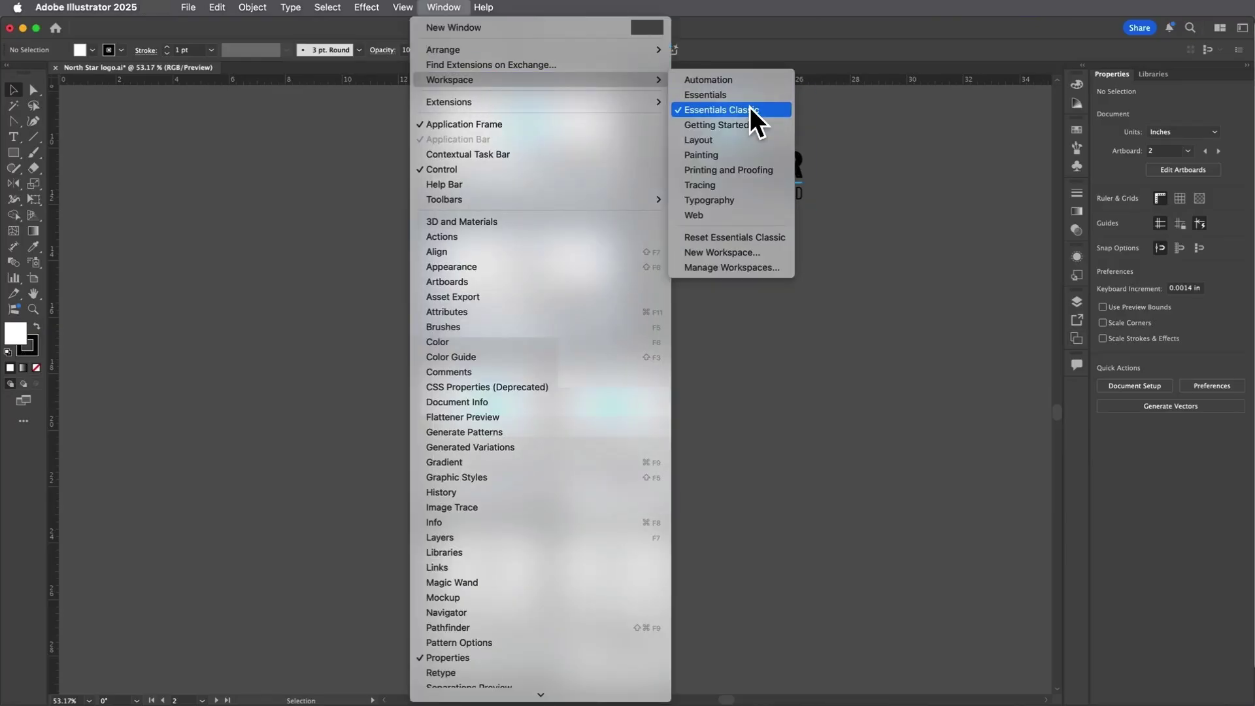
Dismiss the workspace list unchanged and make the first horizontal logo artboard active.
click(835, 109)
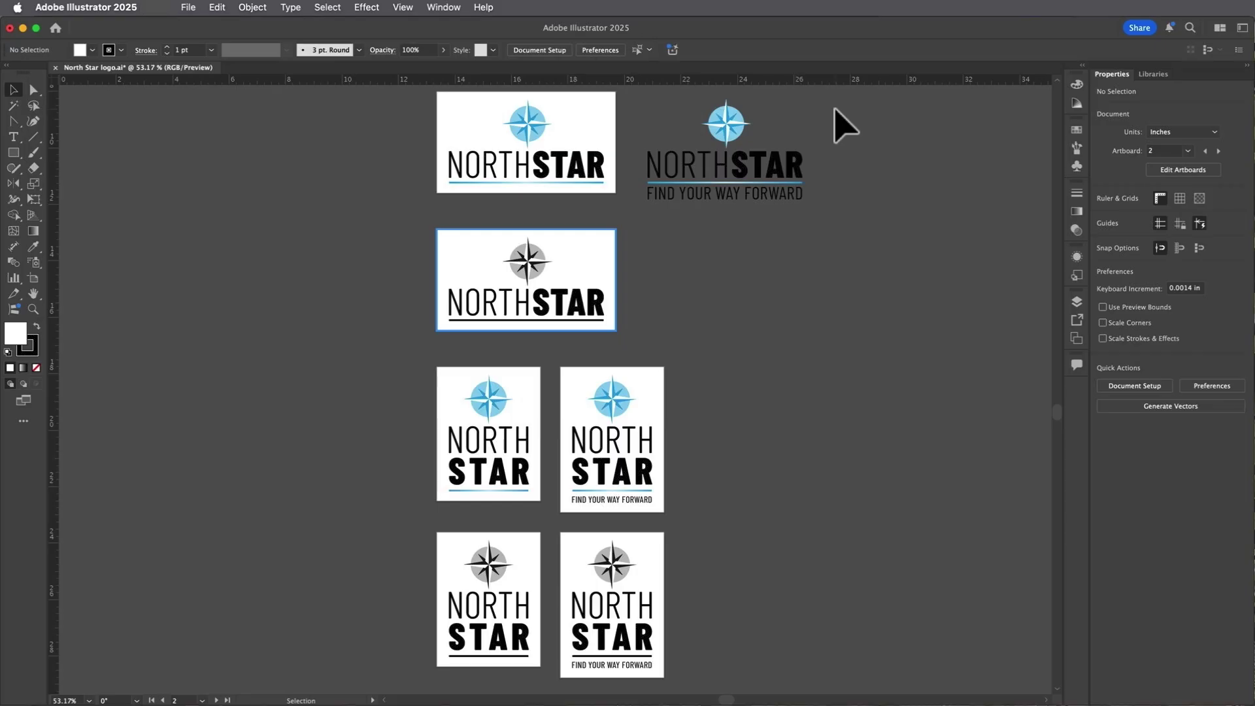
click(588, 124)
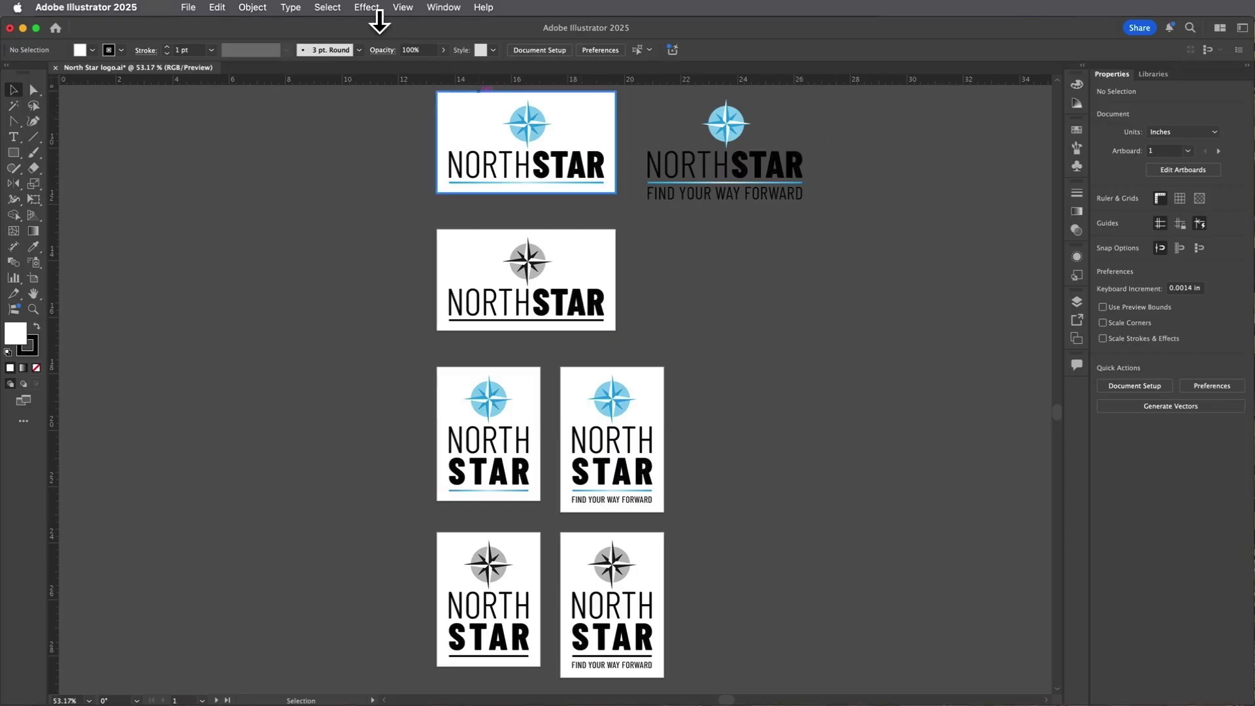
click(402, 7)
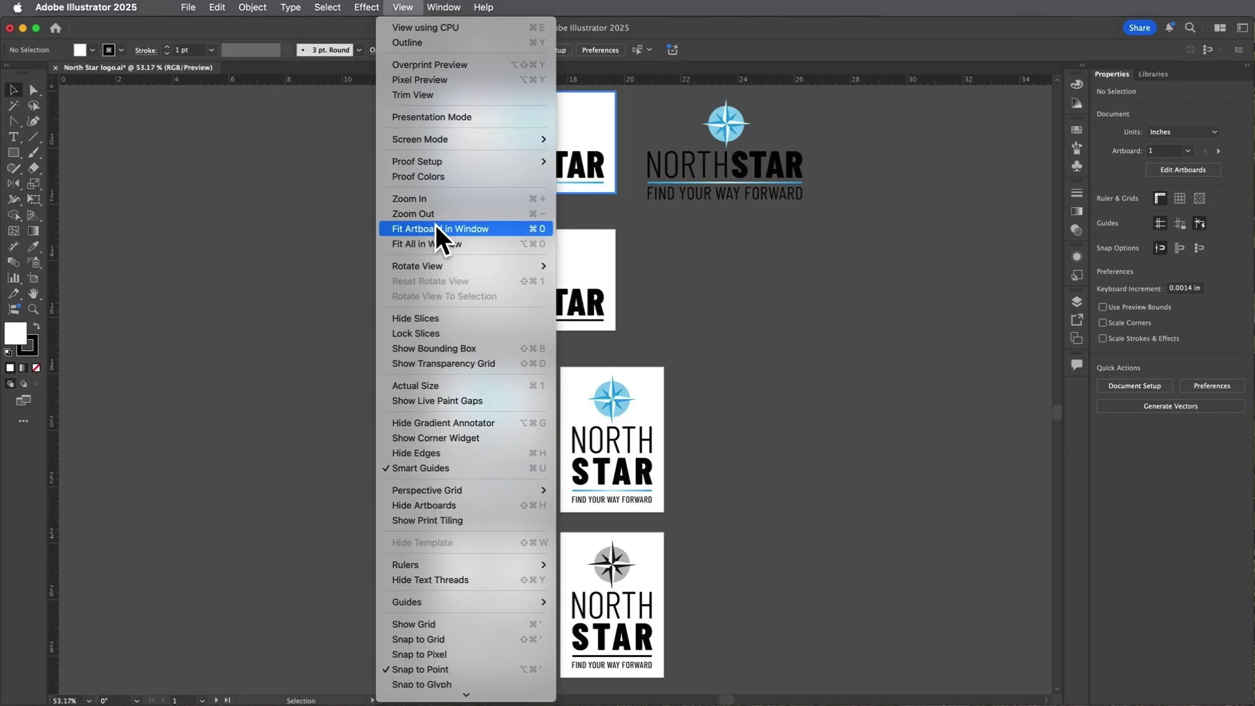
click(436, 227)
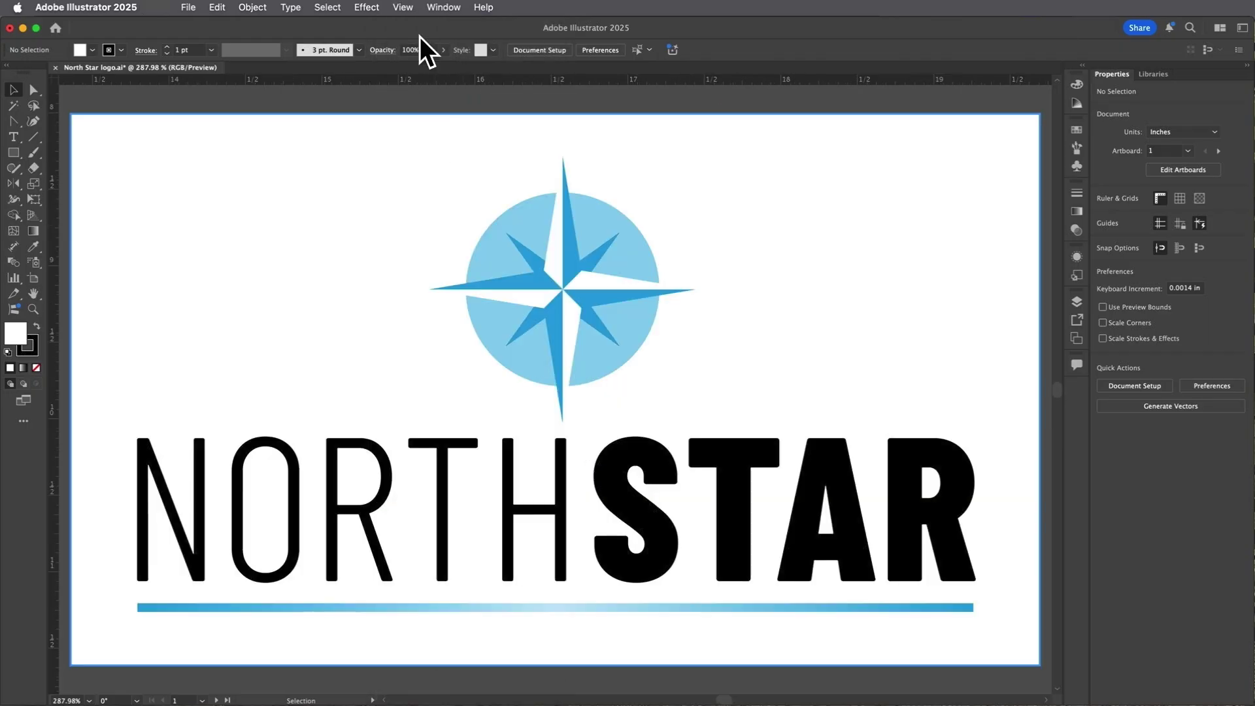
click(402, 7)
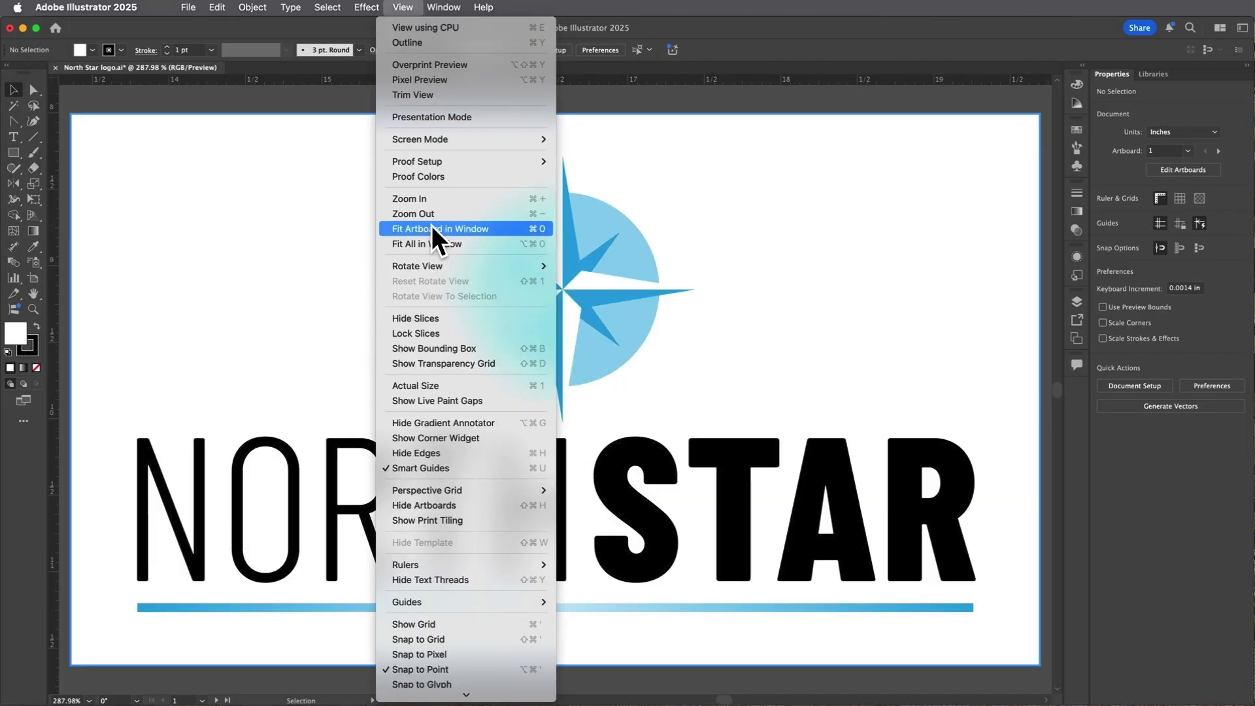
click(432, 241)
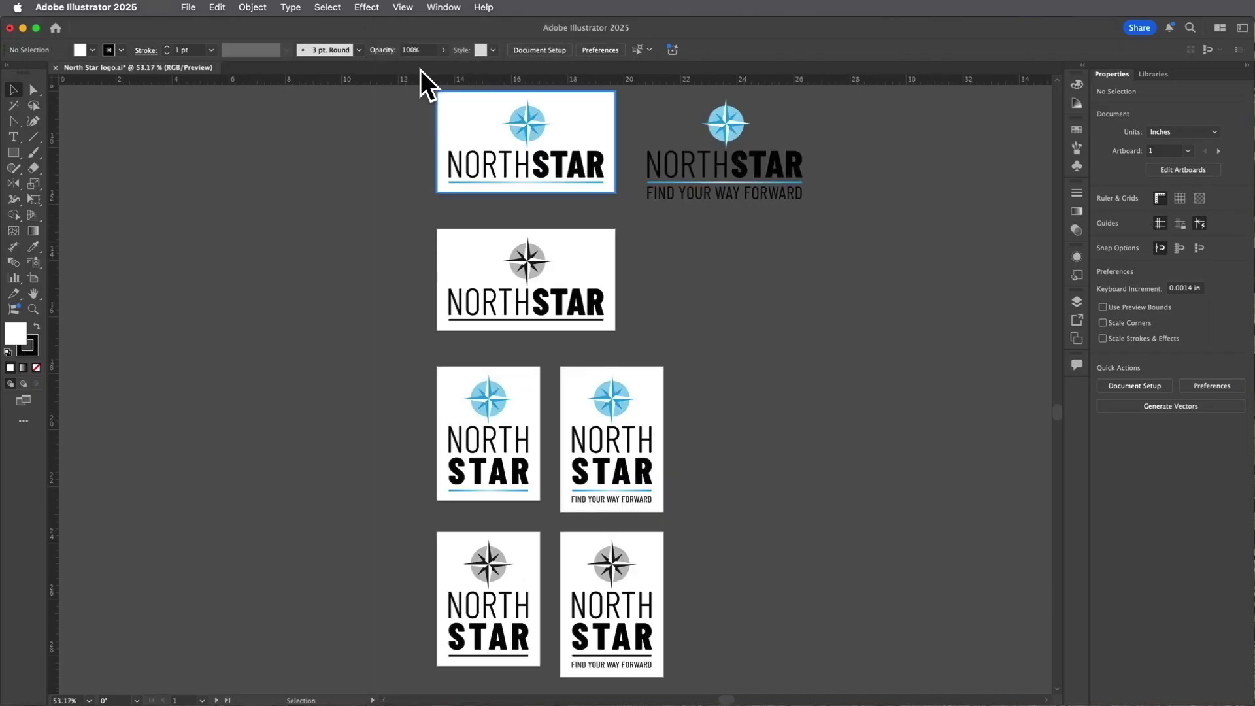
click(402, 6)
click(434, 226)
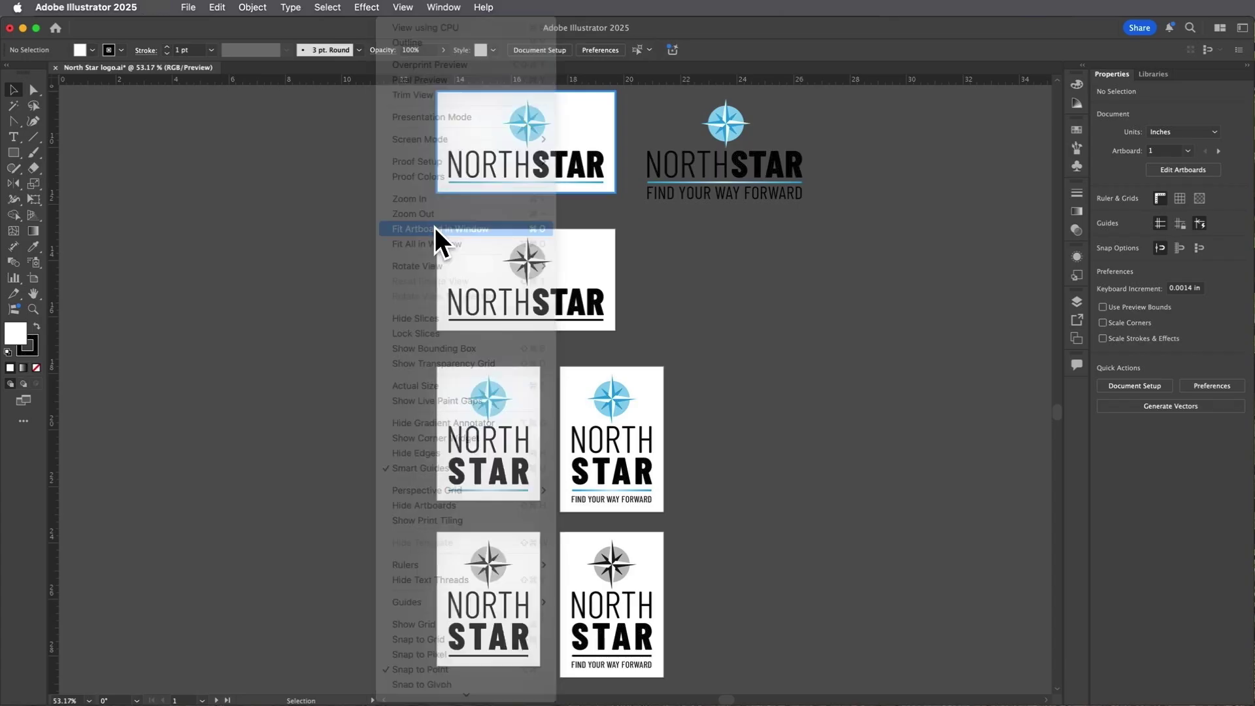
click(1220, 150)
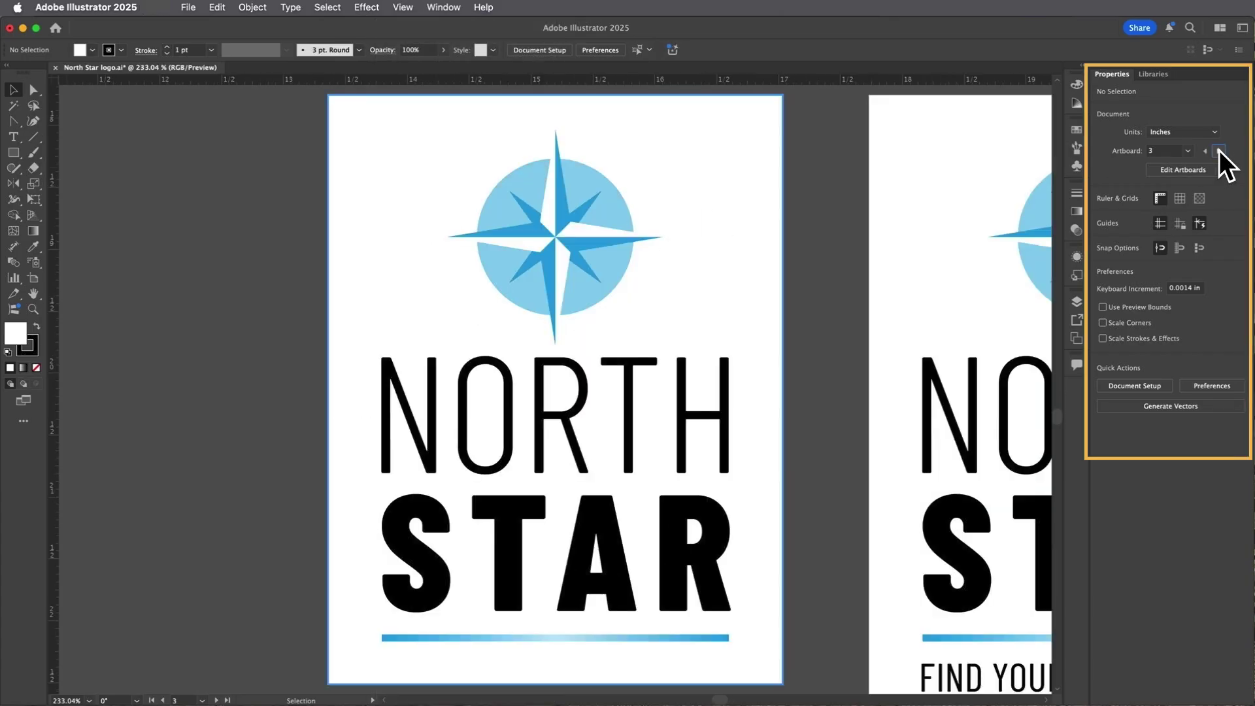
click(1219, 150)
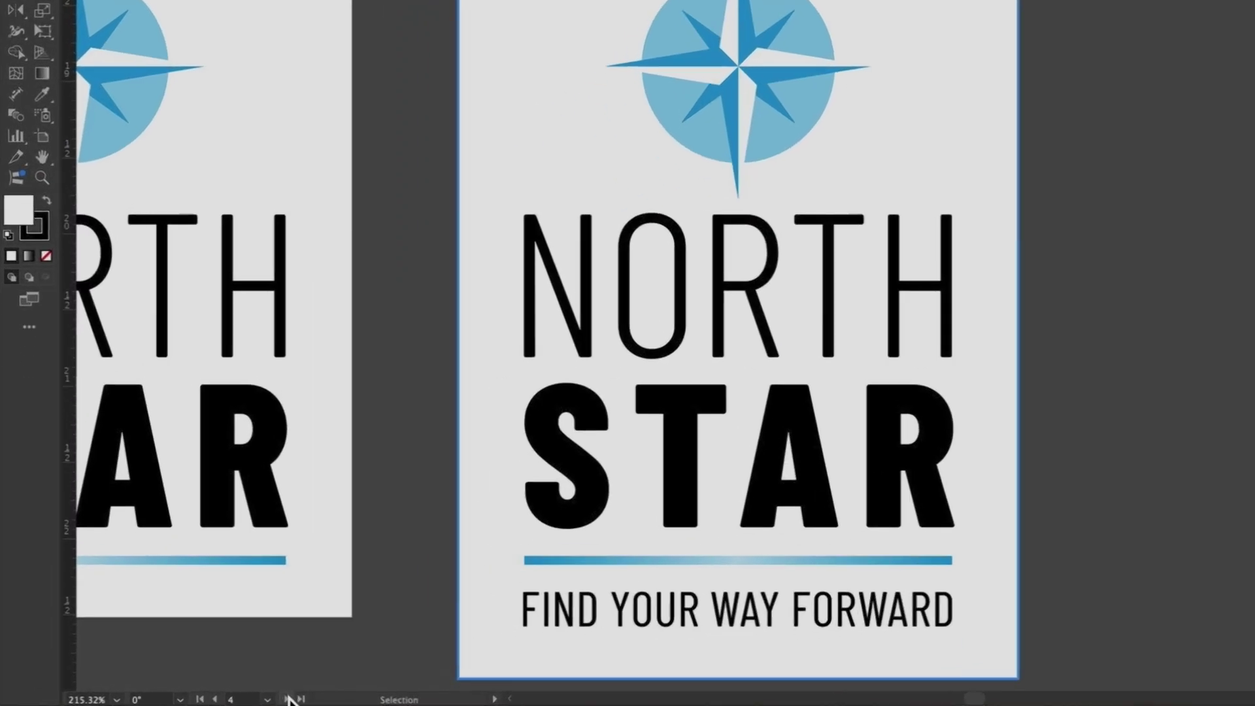
click(305, 698)
click(305, 698)
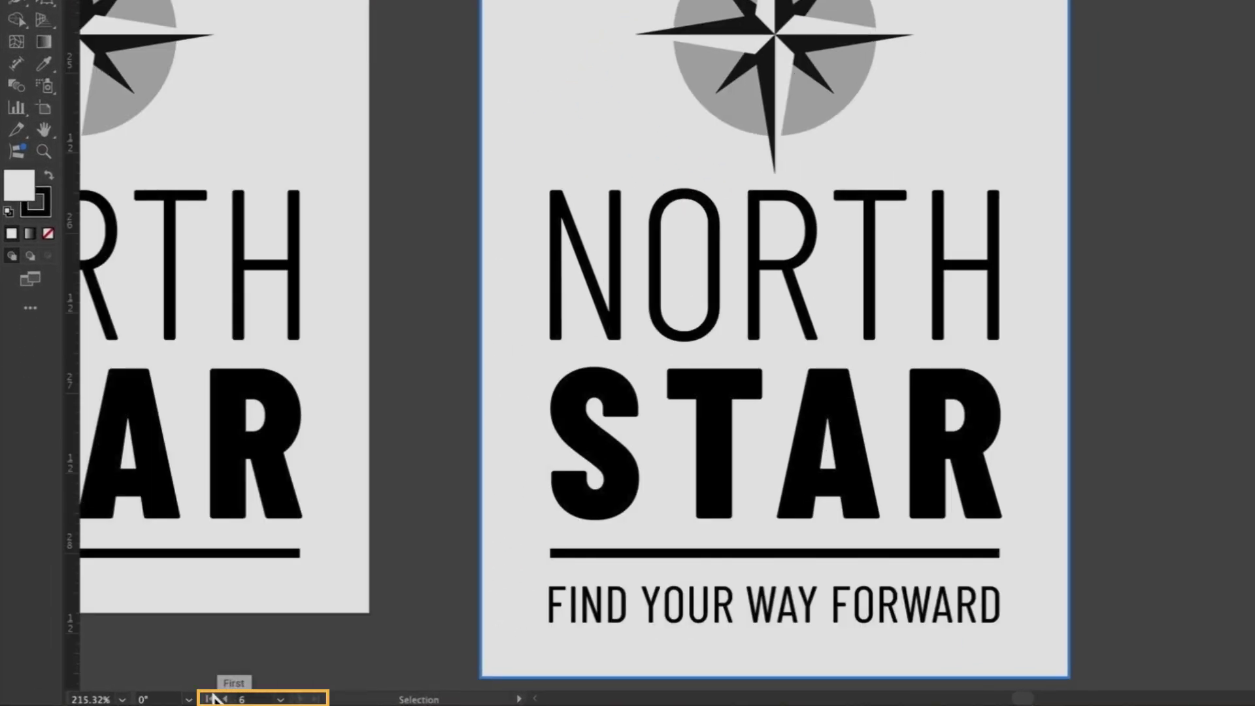
click(212, 699)
click(401, 7)
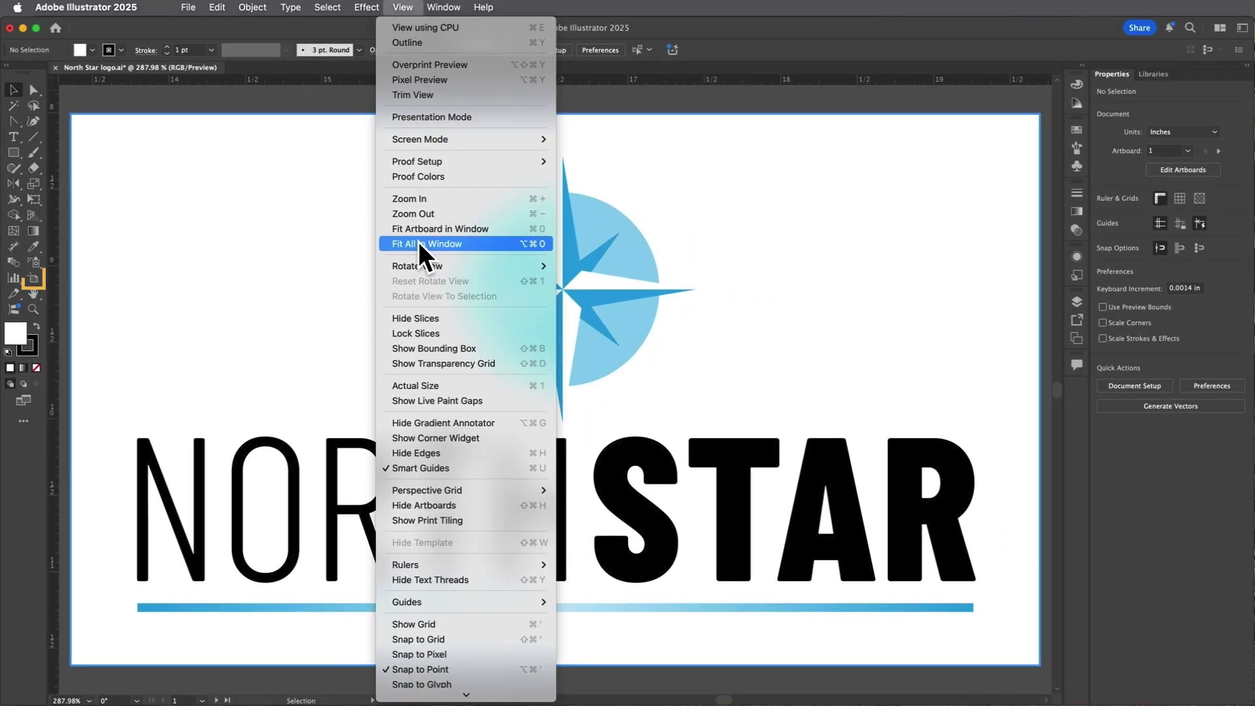
click(427, 243)
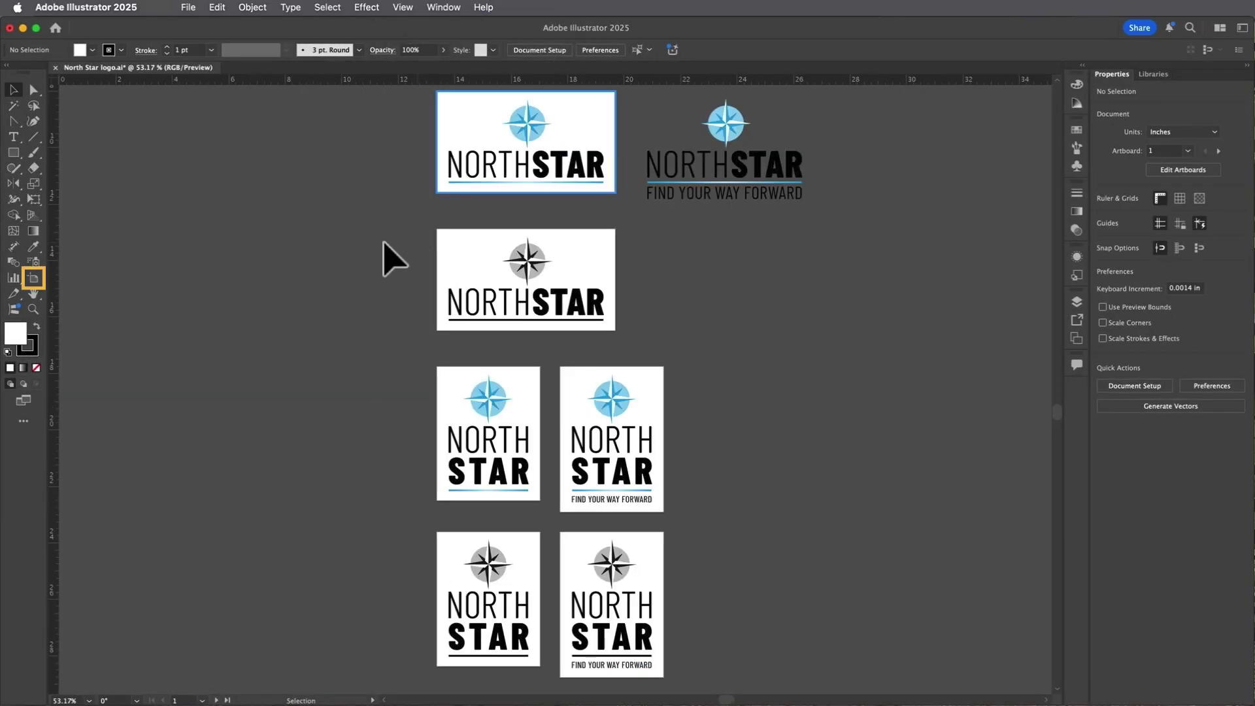
With the Artboard tool, step through artboards to Vertical tagline and back to Horizontal.
click(33, 278)
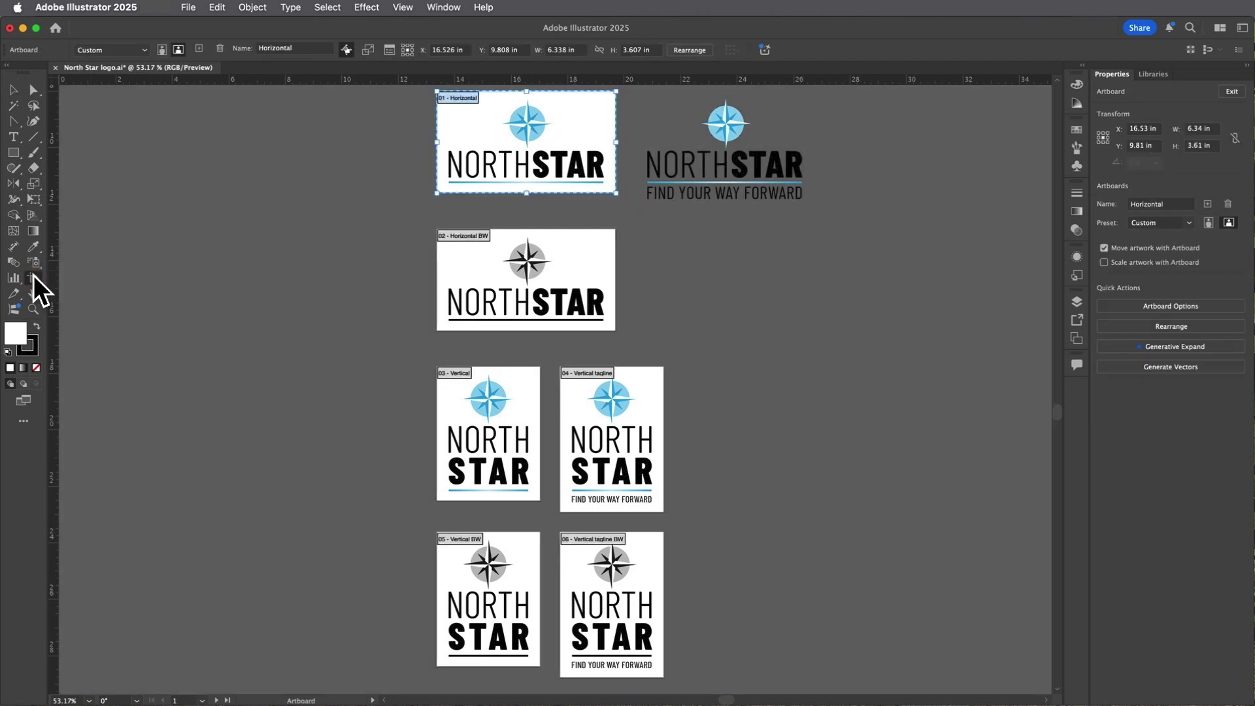
key(shift+Page_Down)
key(shift+Page_Down)
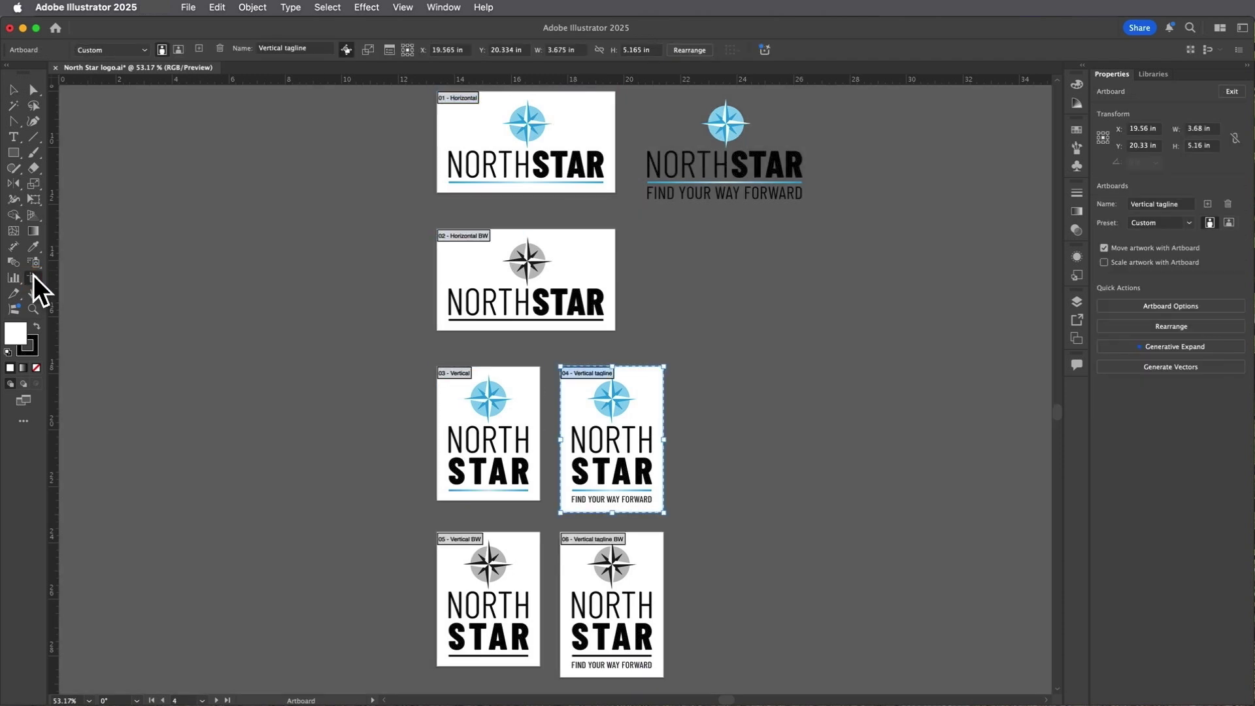
key(shift+Page_Up)
key(shift+Page_Up)
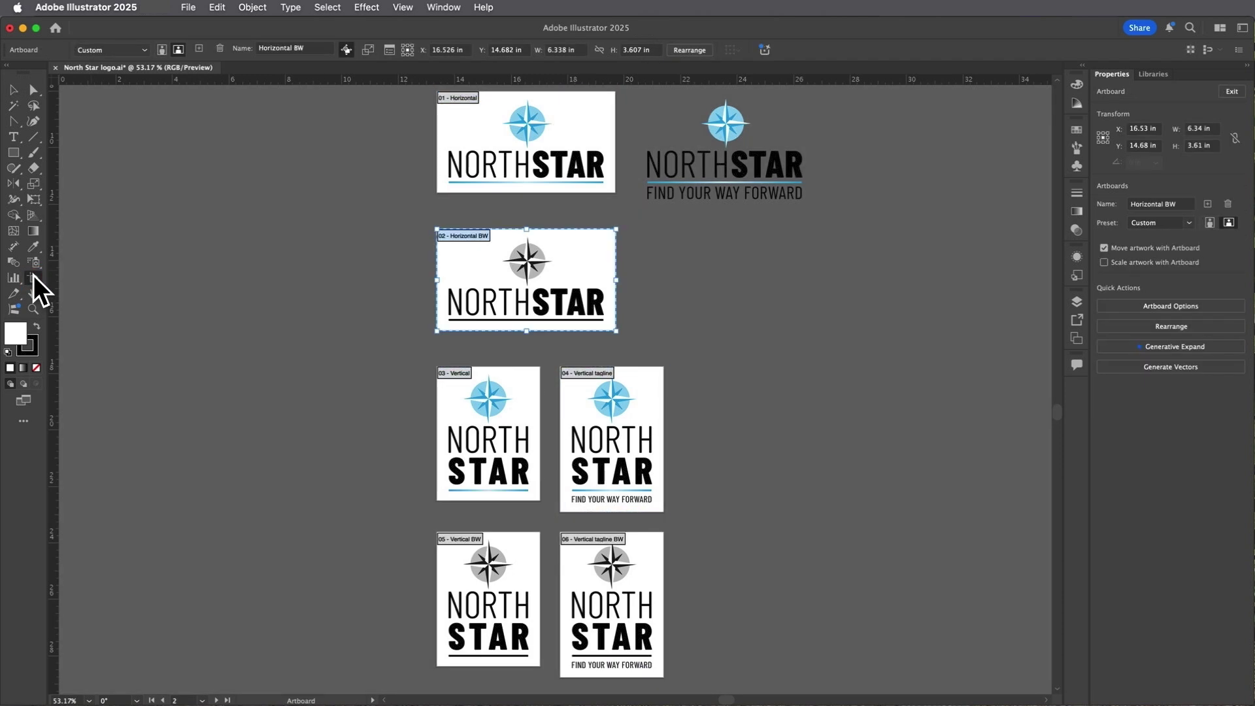
key(shift+Page_Up)
Create a new document with 4 artboards.
click(189, 7)
click(193, 26)
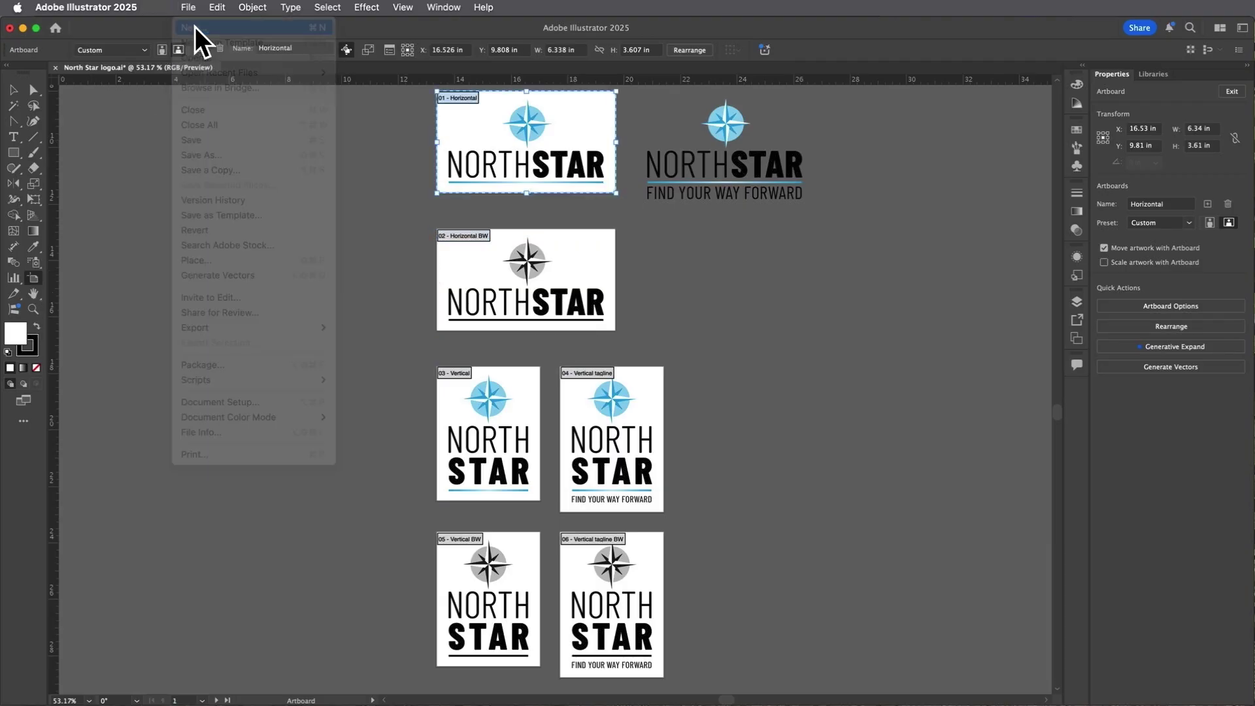
click(1113, 186)
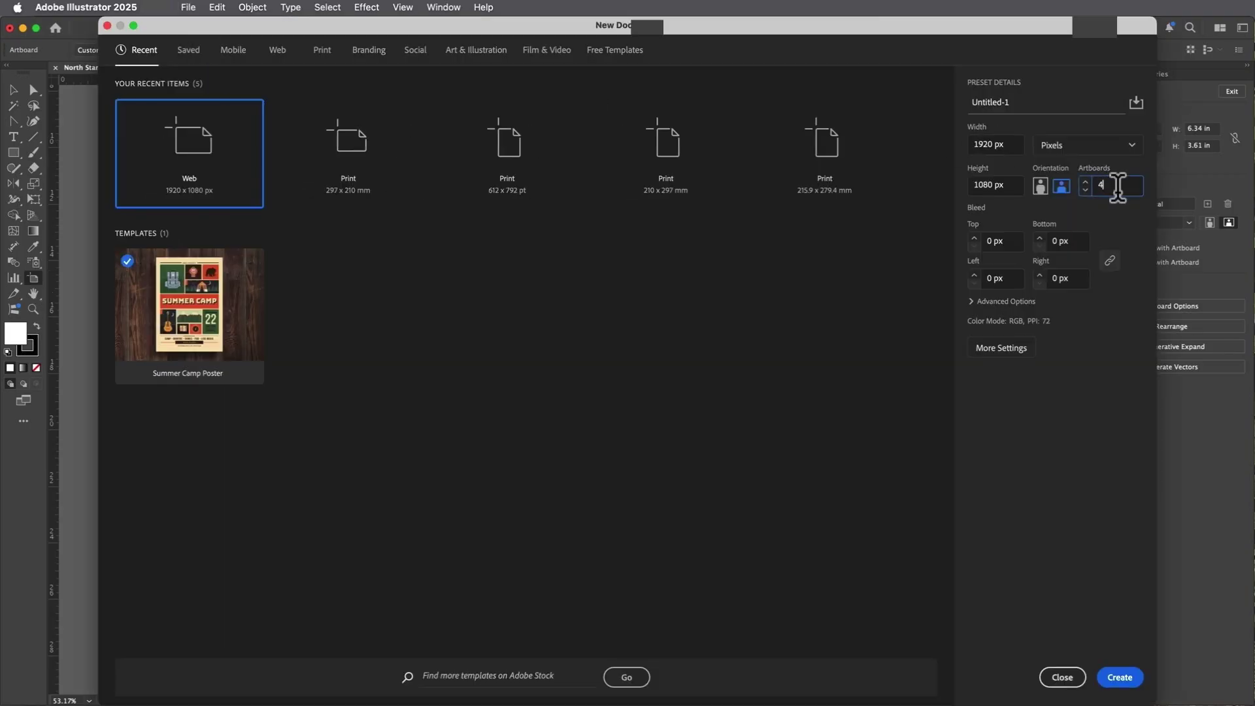
text(4)
click(1121, 676)
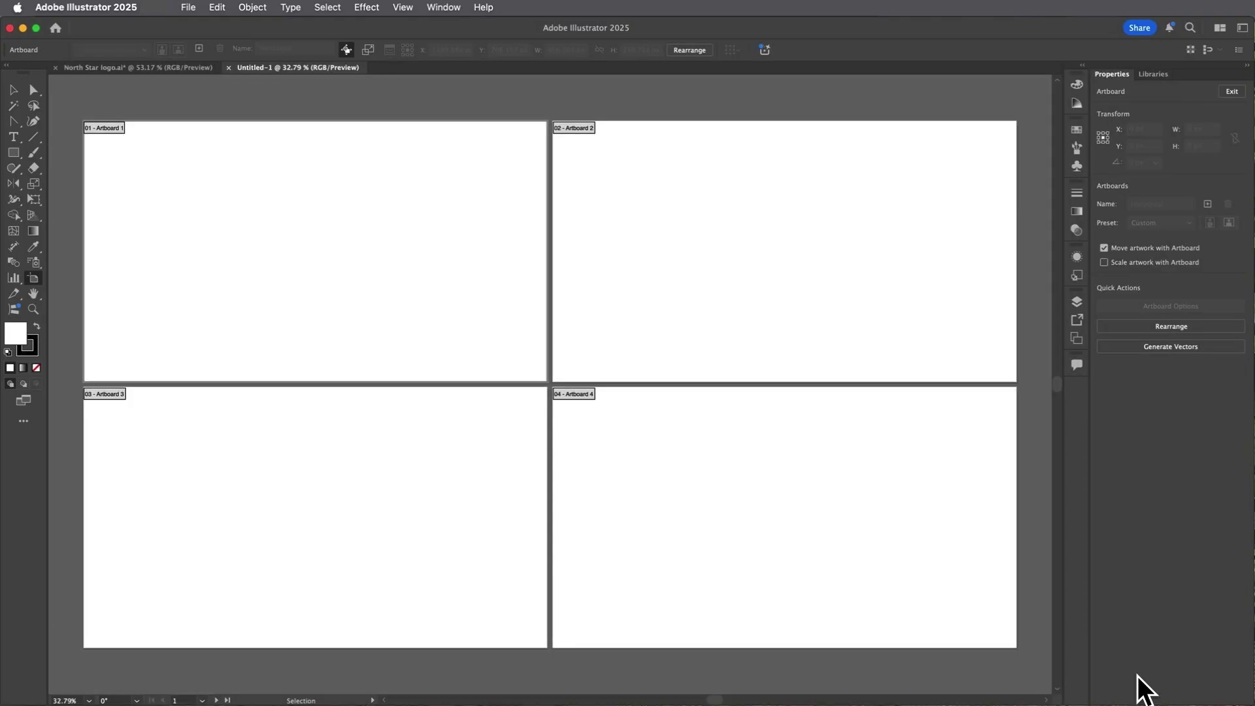
Back in the North Star file, draw a new artboard around the tagline logo.
click(176, 67)
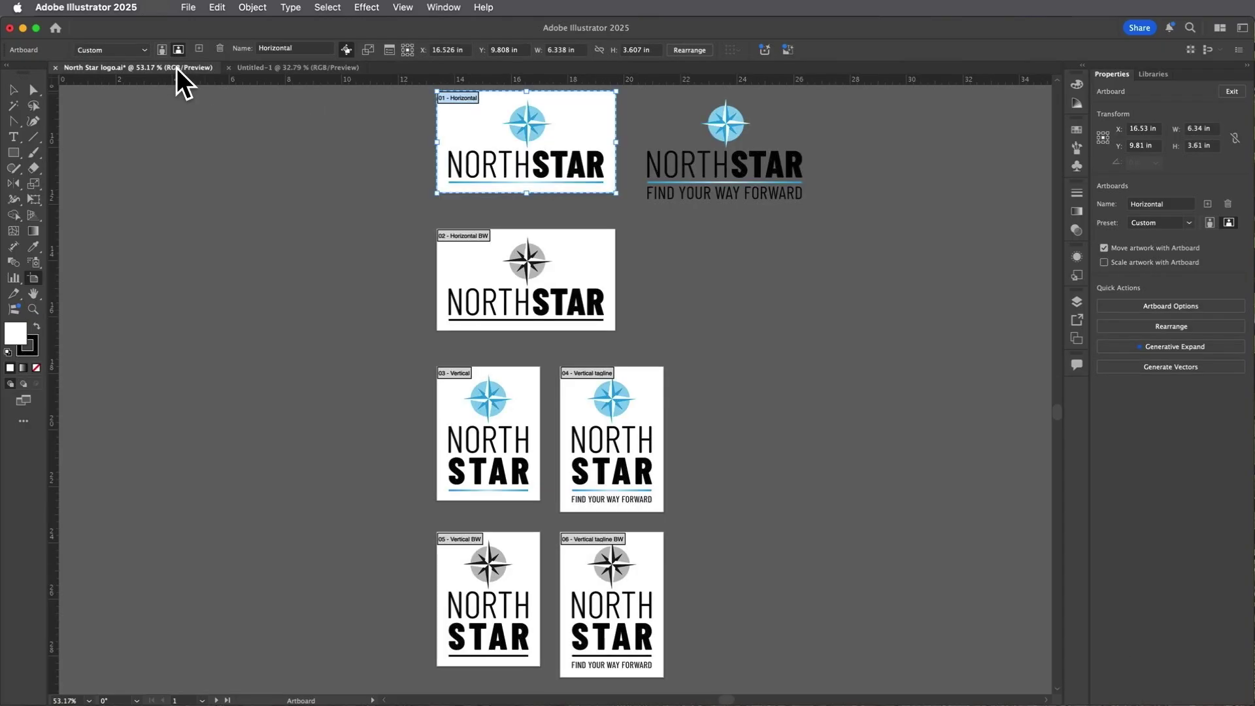
click(33, 293)
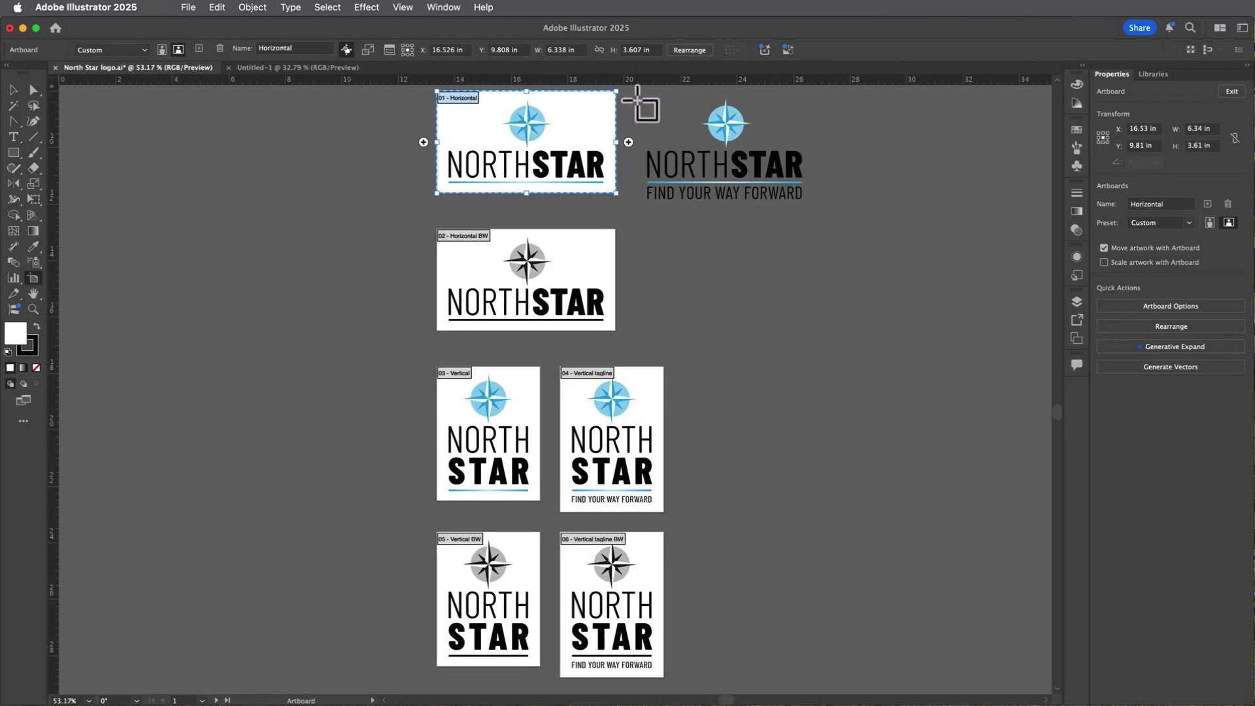
drag(636, 92, 821, 207)
Size the new artboard to 7 × 5 inches.
click(149, 50)
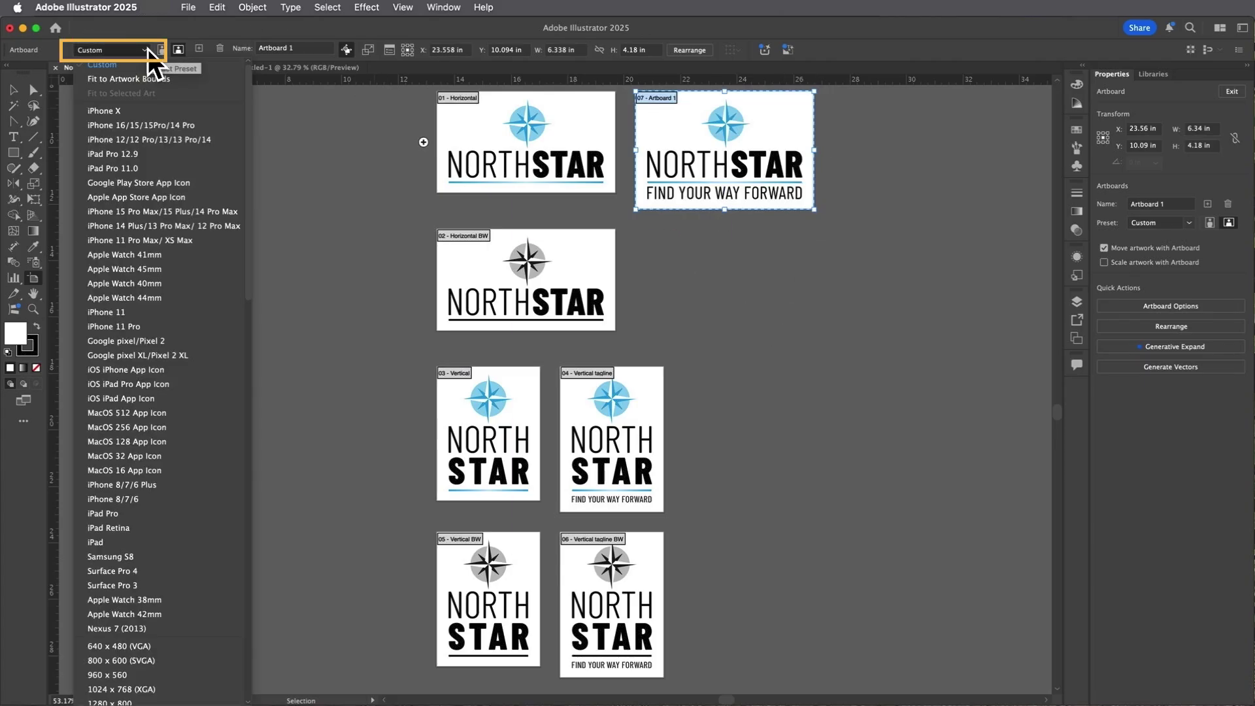
click(149, 49)
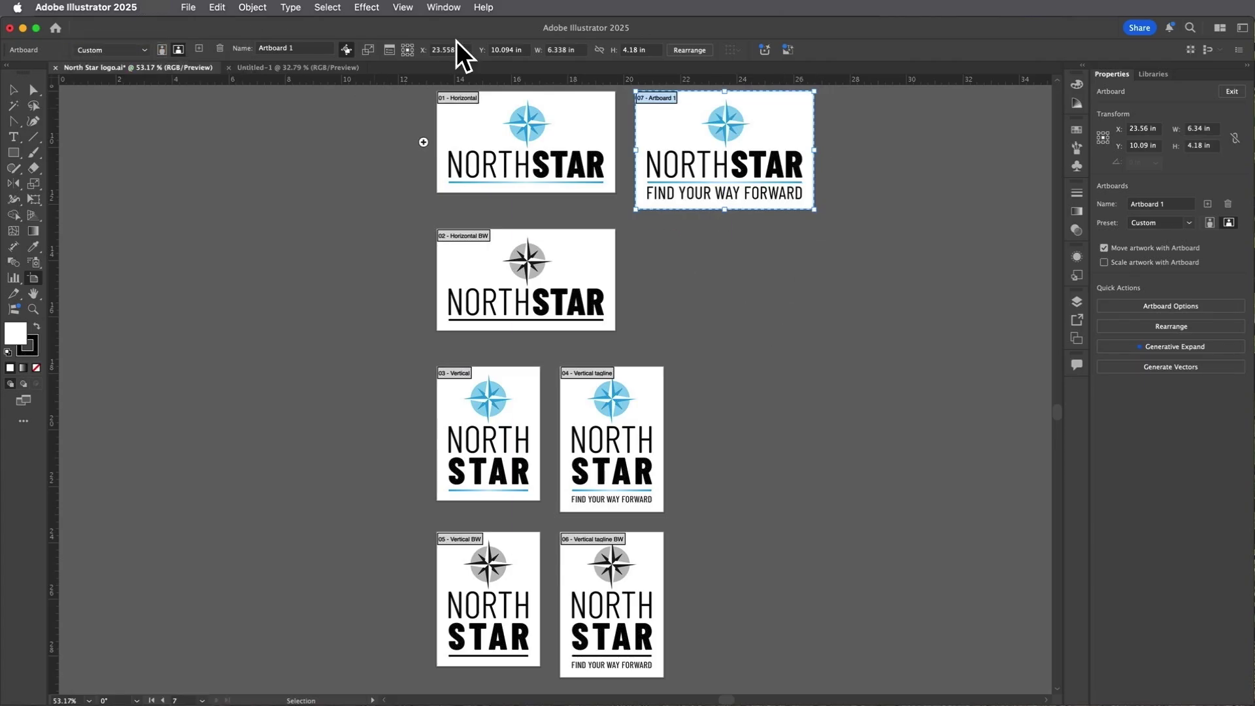
click(561, 50)
text(7)
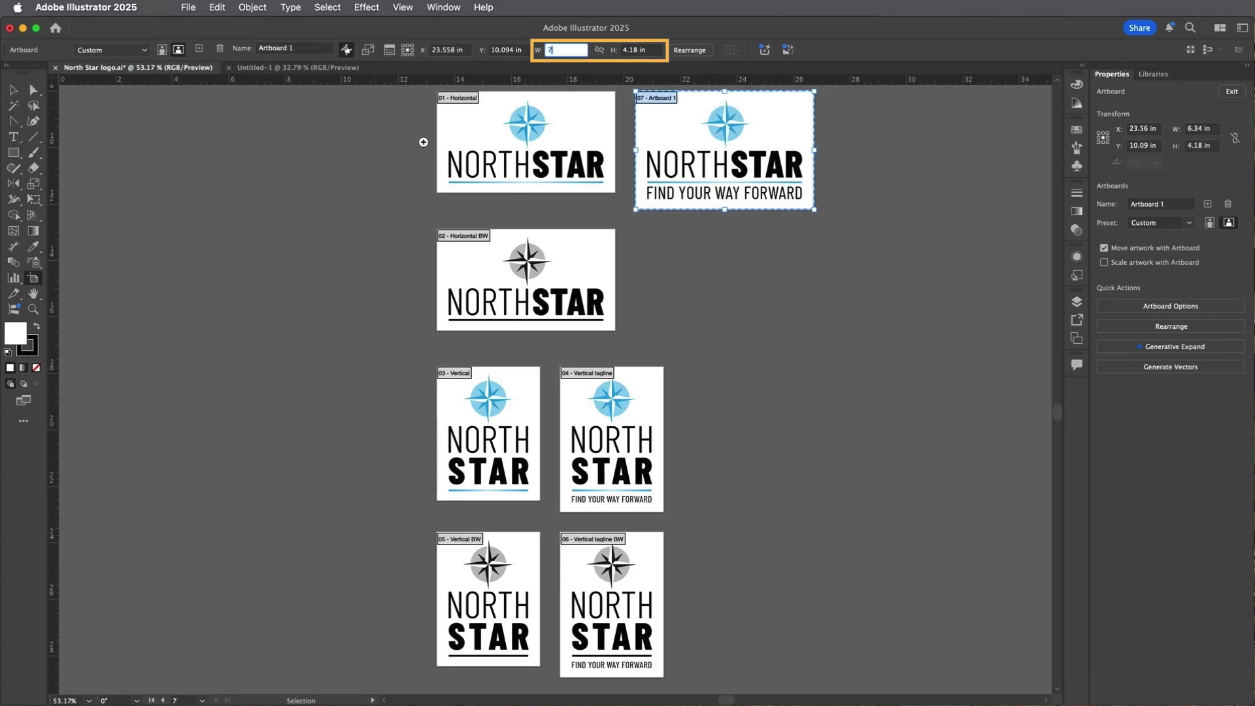
key(Tab)
text(5)
key(Tab)
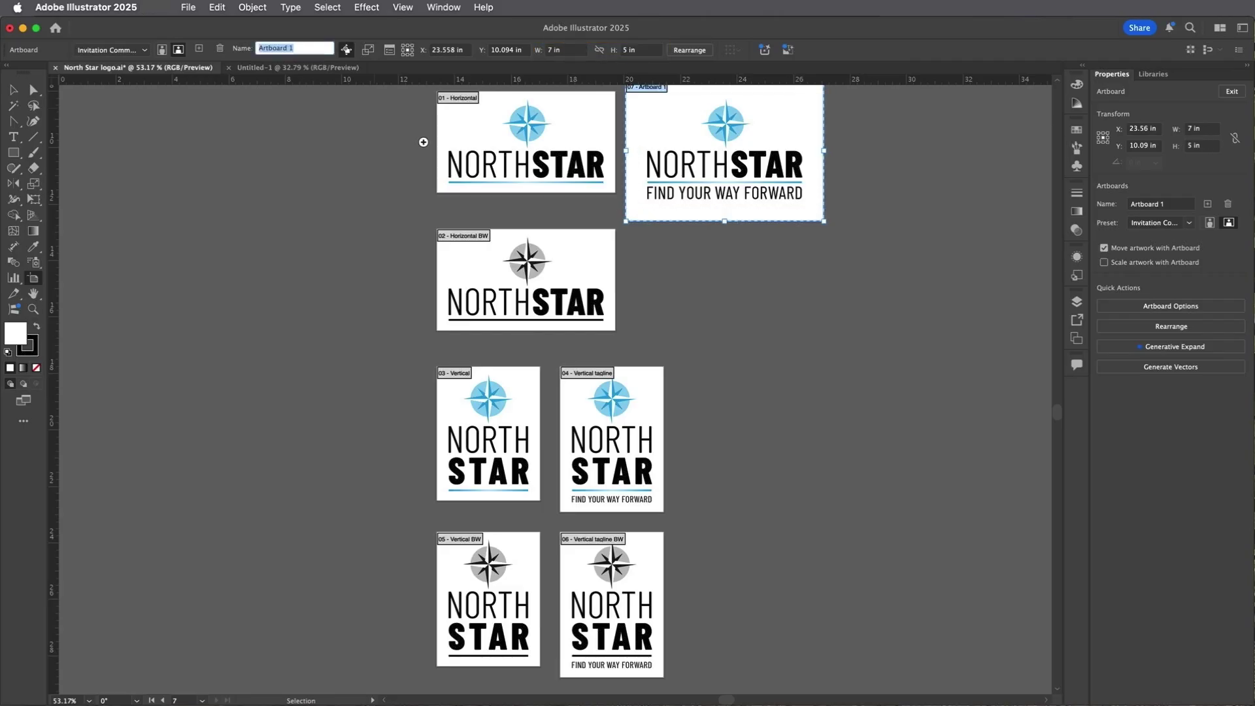
Fit artboard 7 to the selected tagline logo group, about 6.34 × 4.18 inches.
click(13, 89)
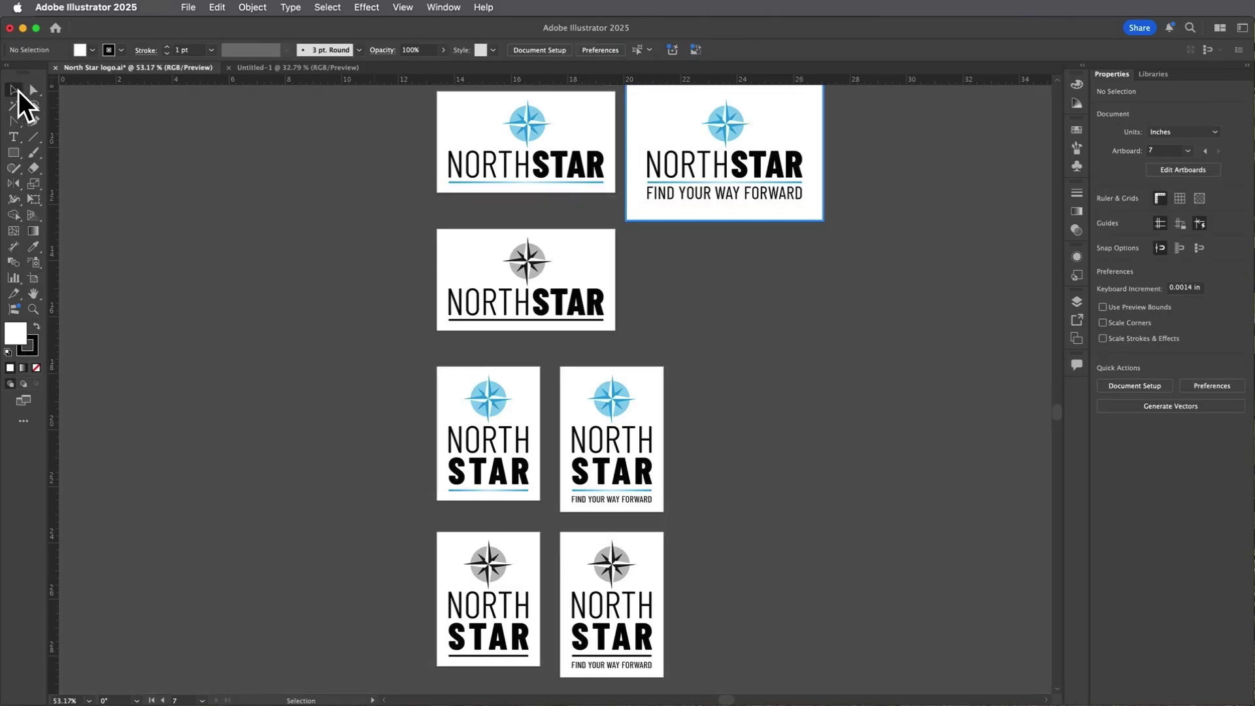
click(750, 196)
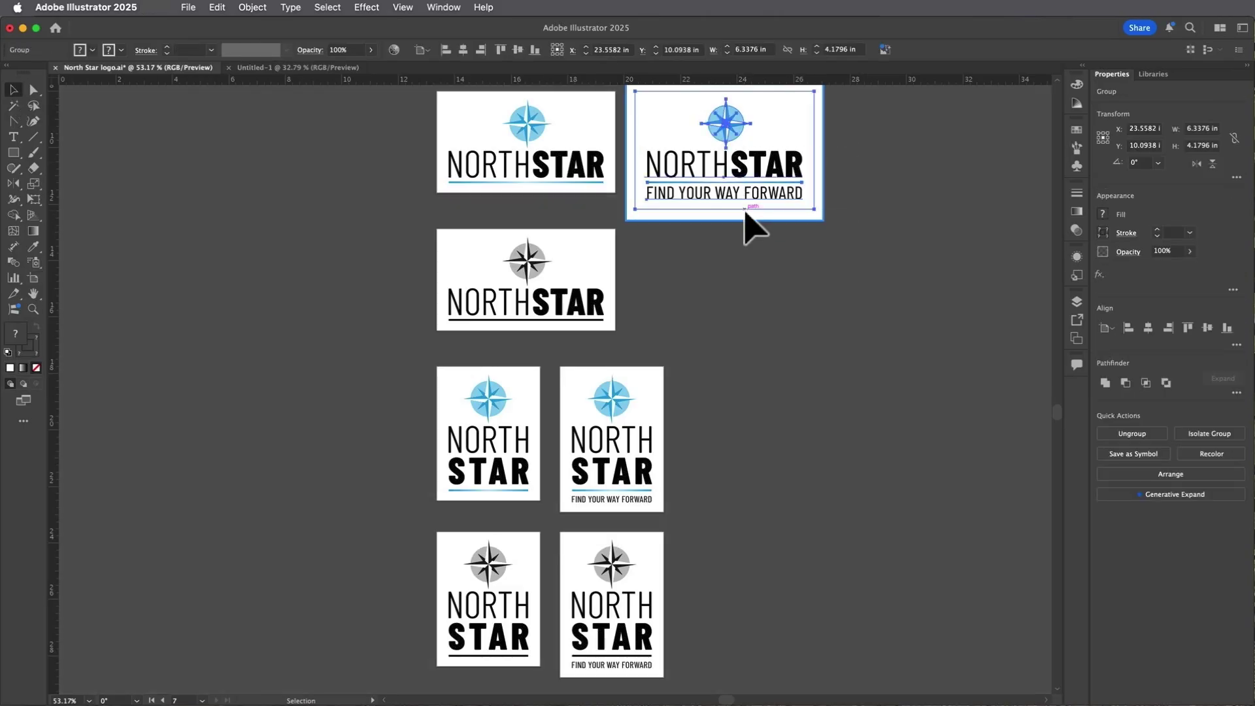
click(252, 7)
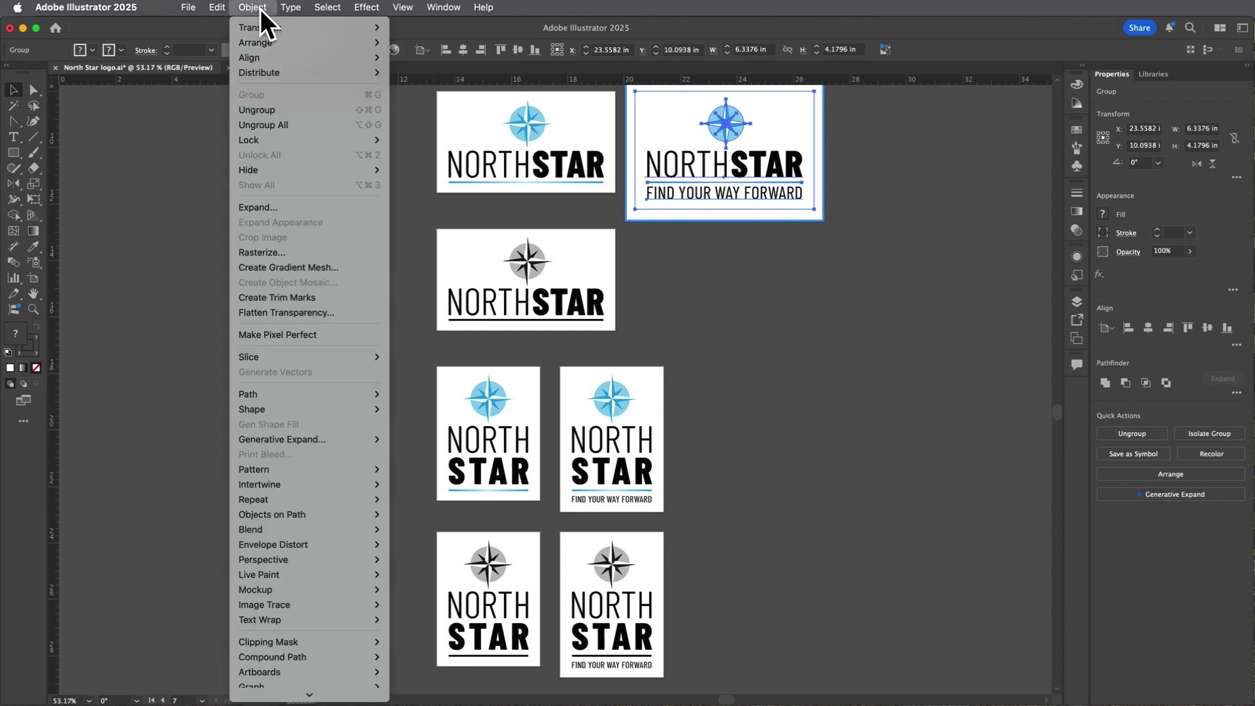
mouse_move(260, 672)
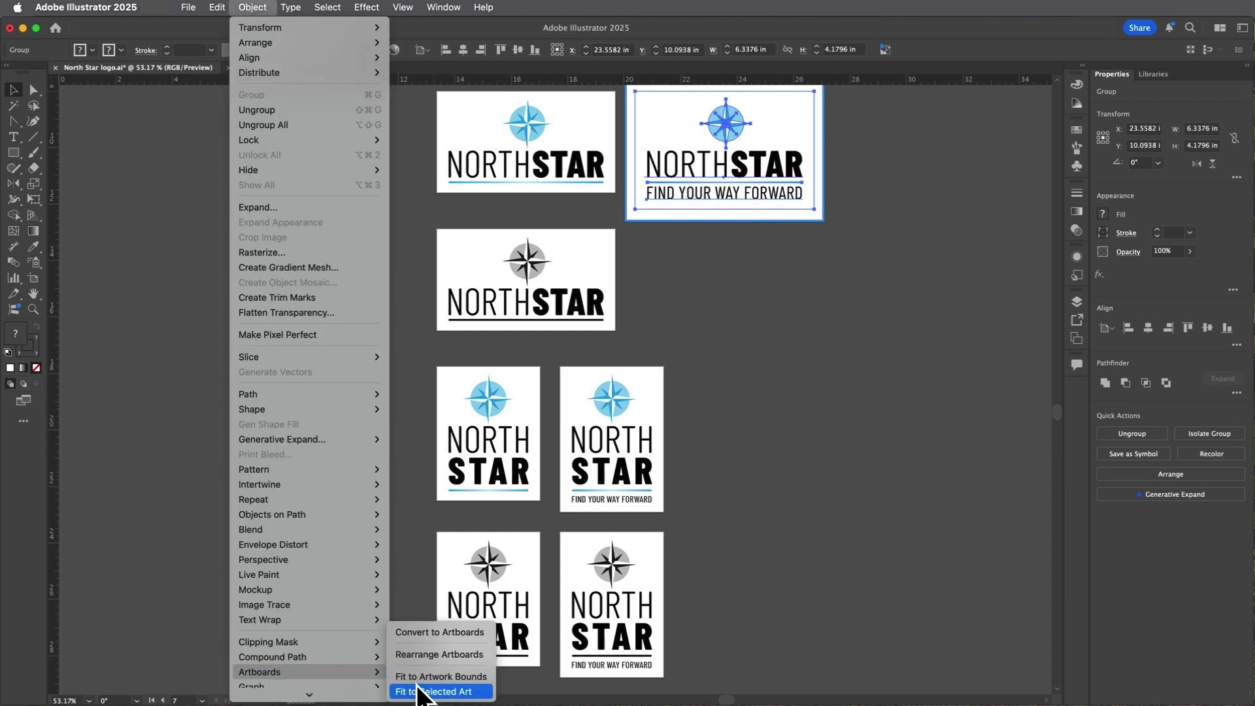
click(433, 690)
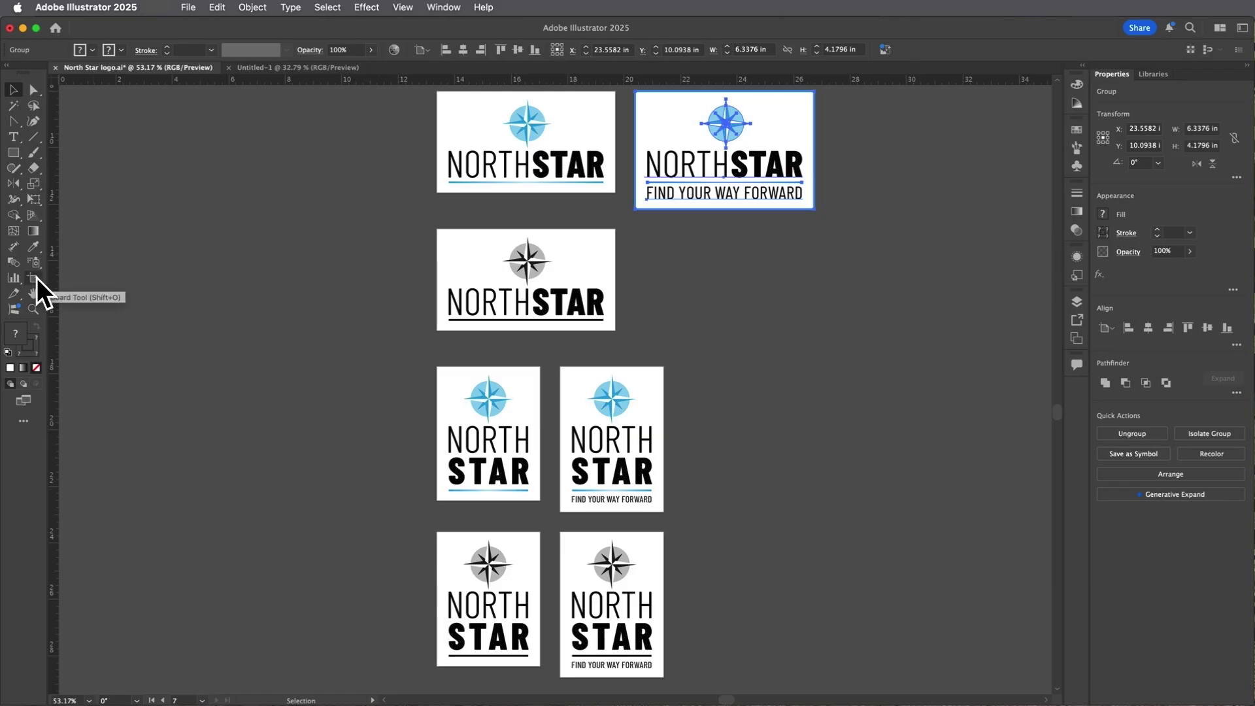
click(33, 278)
mouse_move(677, 132)
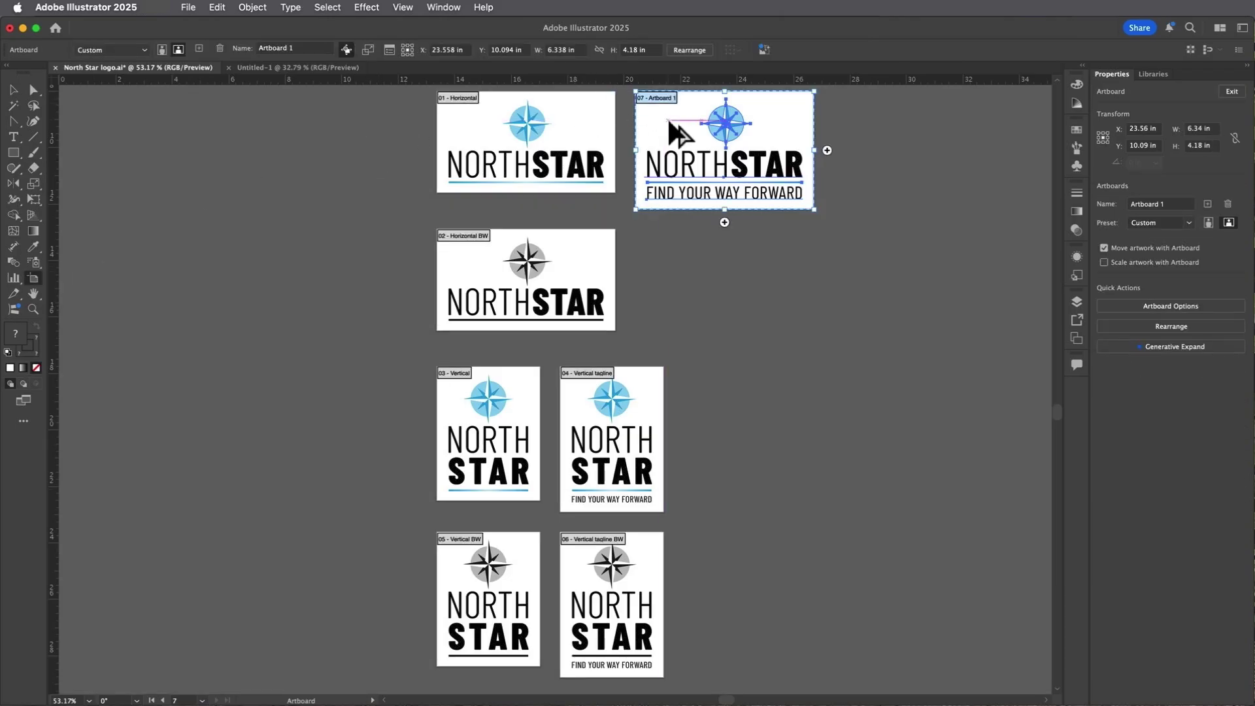
Option-drag a copy of the tagline artboard below the original, undoing a misplaced first copy.
drag(675, 130, 678, 266)
click(216, 8)
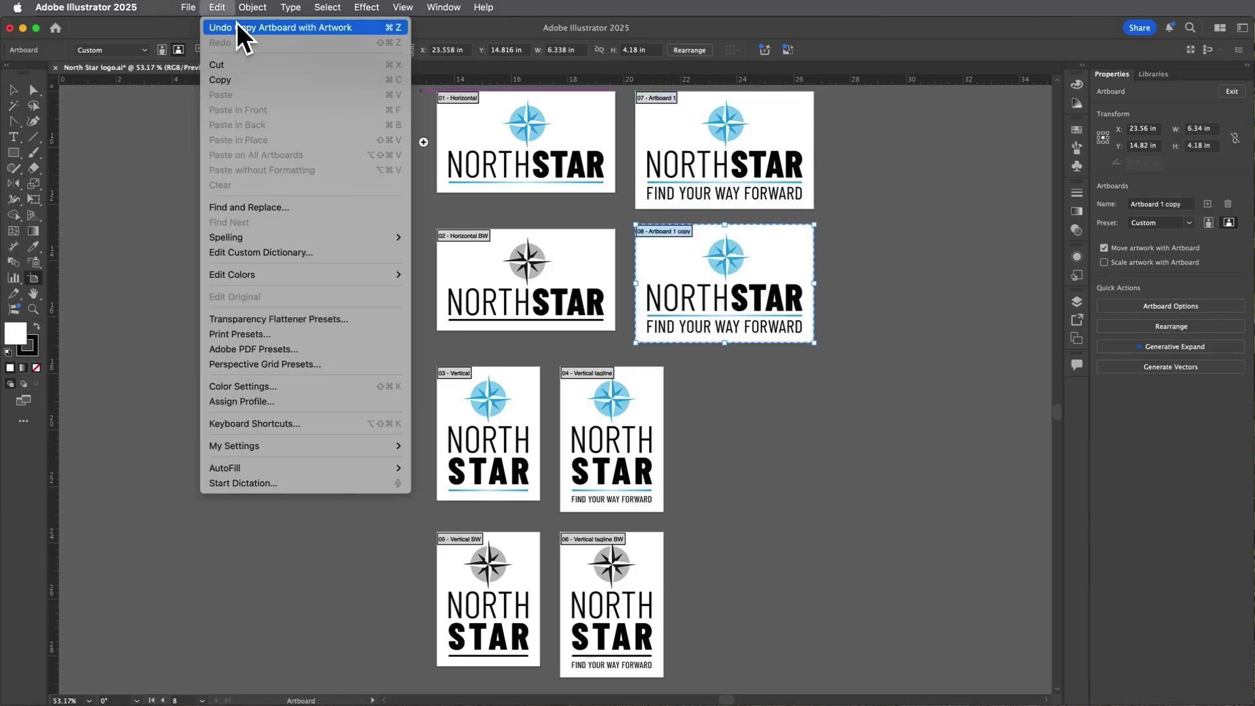
click(246, 31)
drag(725, 162, 726, 239)
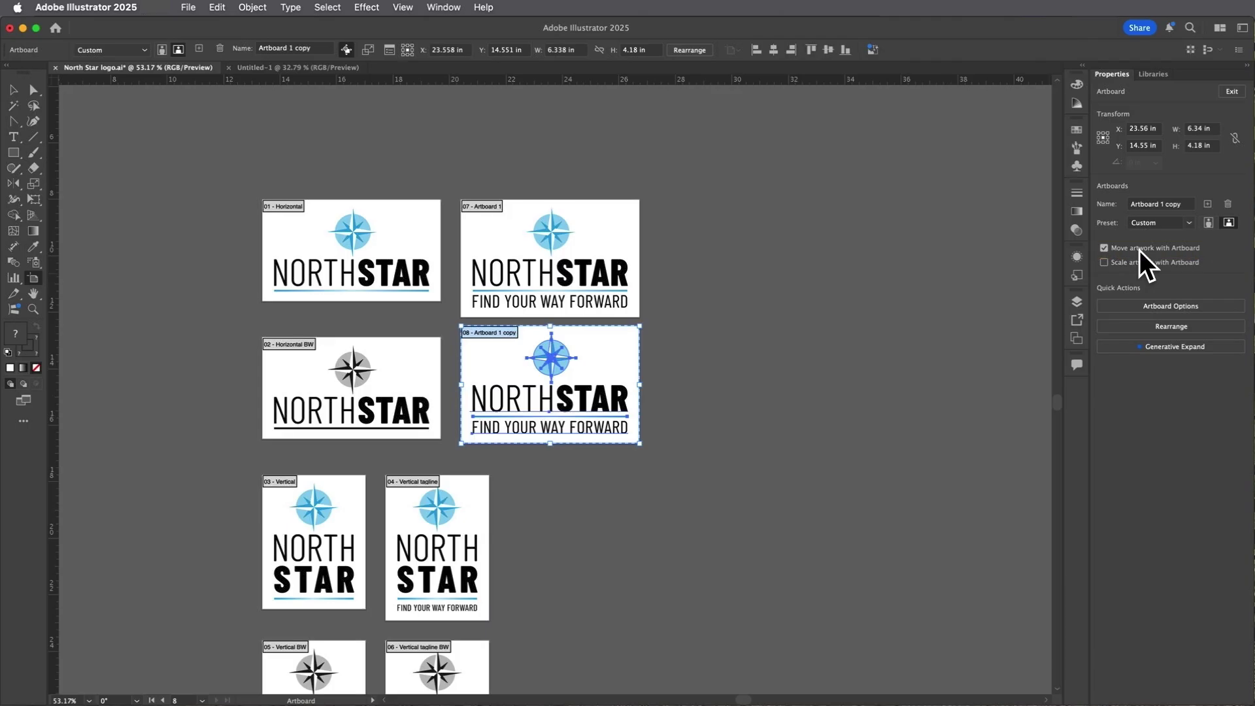
click(81, 9)
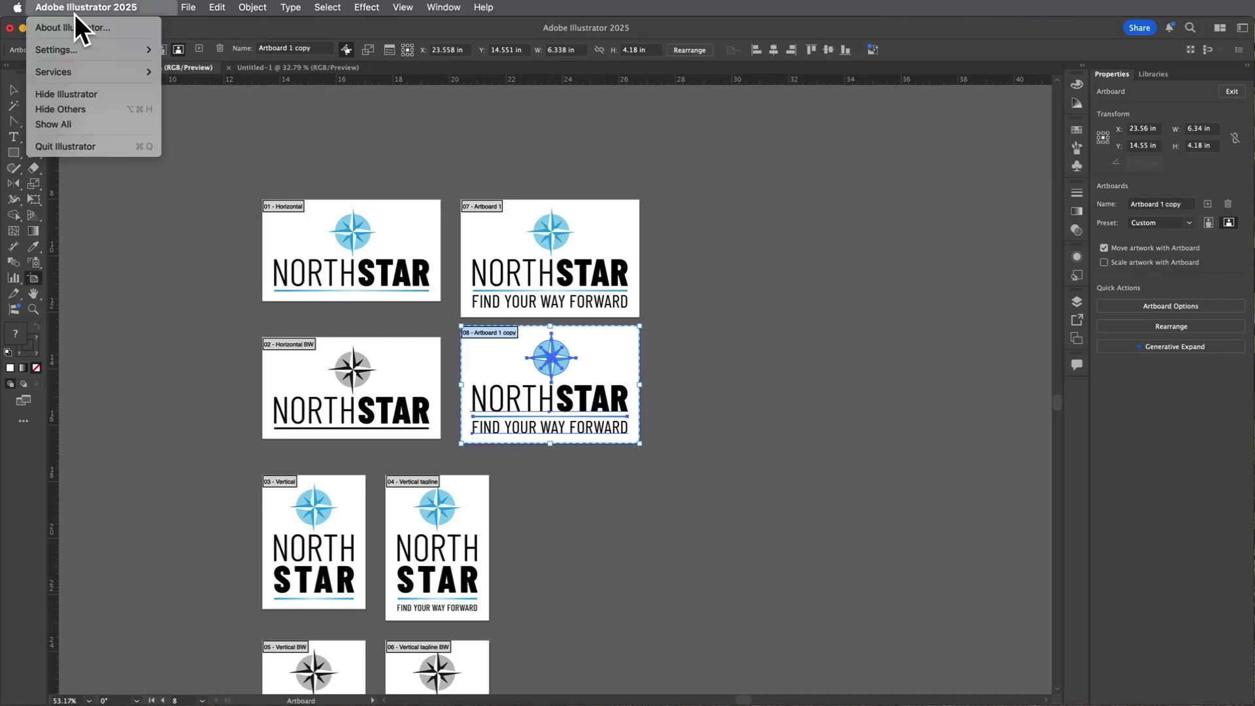
mouse_move(56, 50)
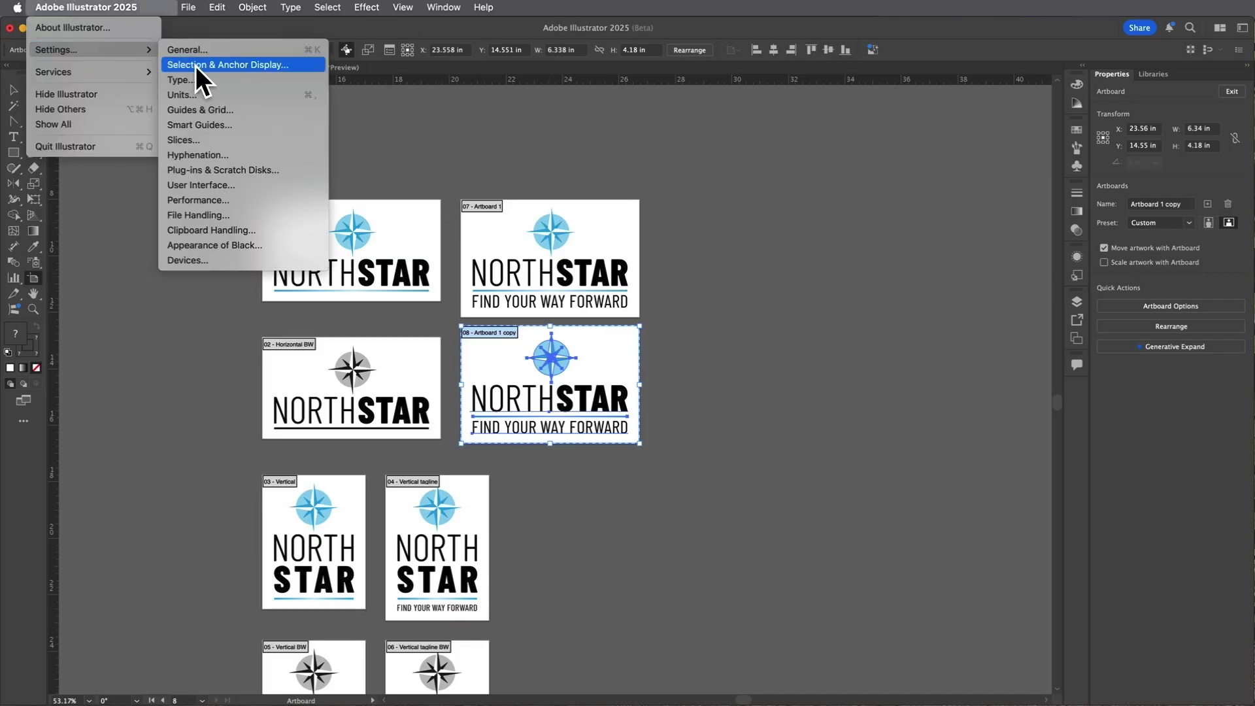
Enable Scale Artwork with Artboard, undo a test enlargement of the copy, and list the artboards.
click(196, 66)
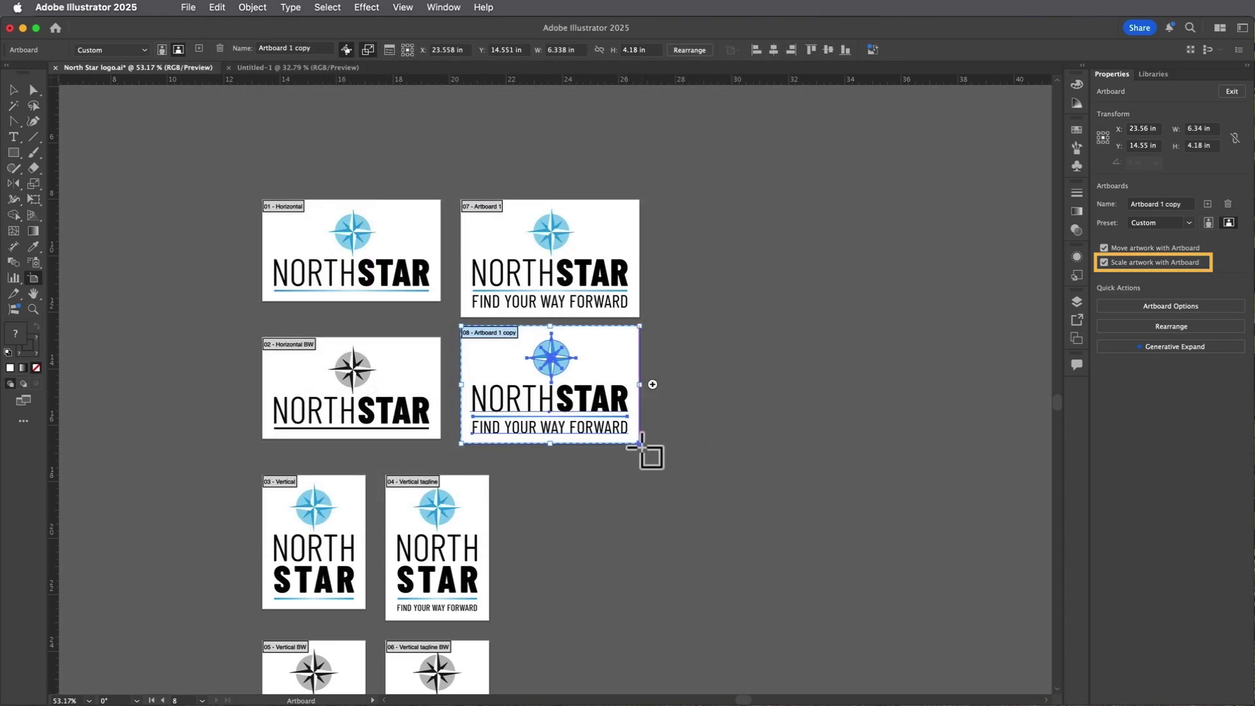
drag(639, 443, 765, 541)
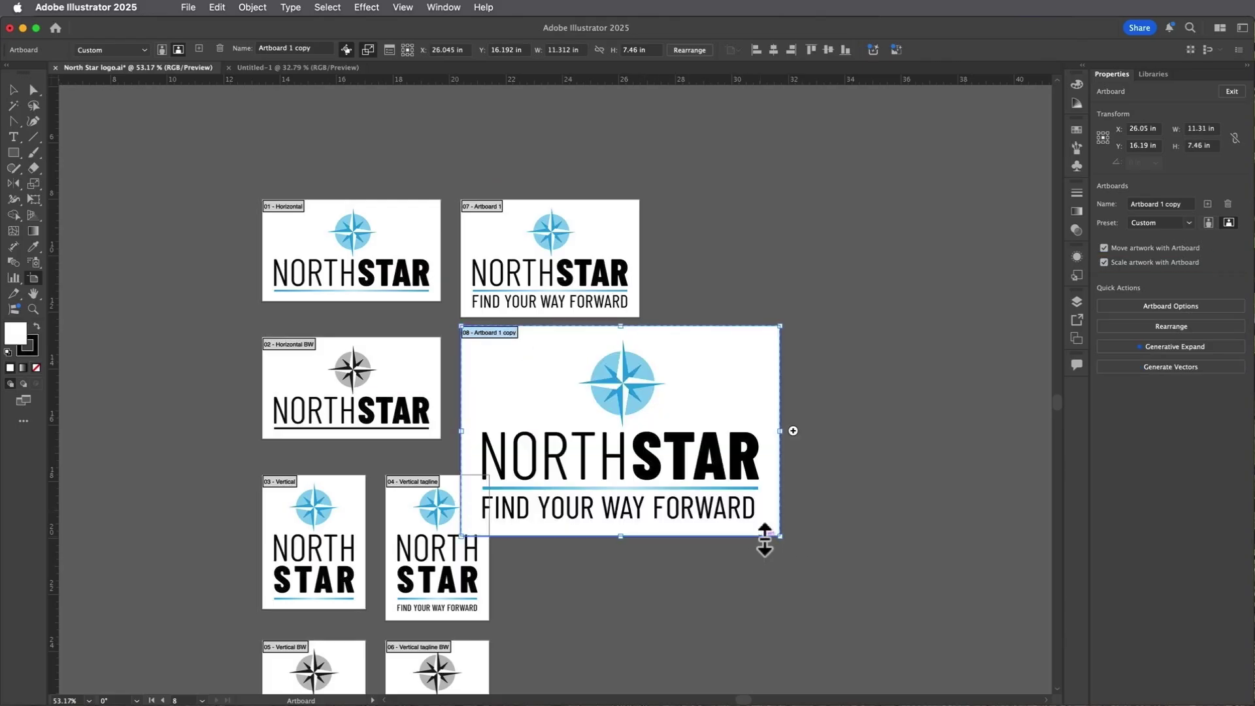
key(super+z)
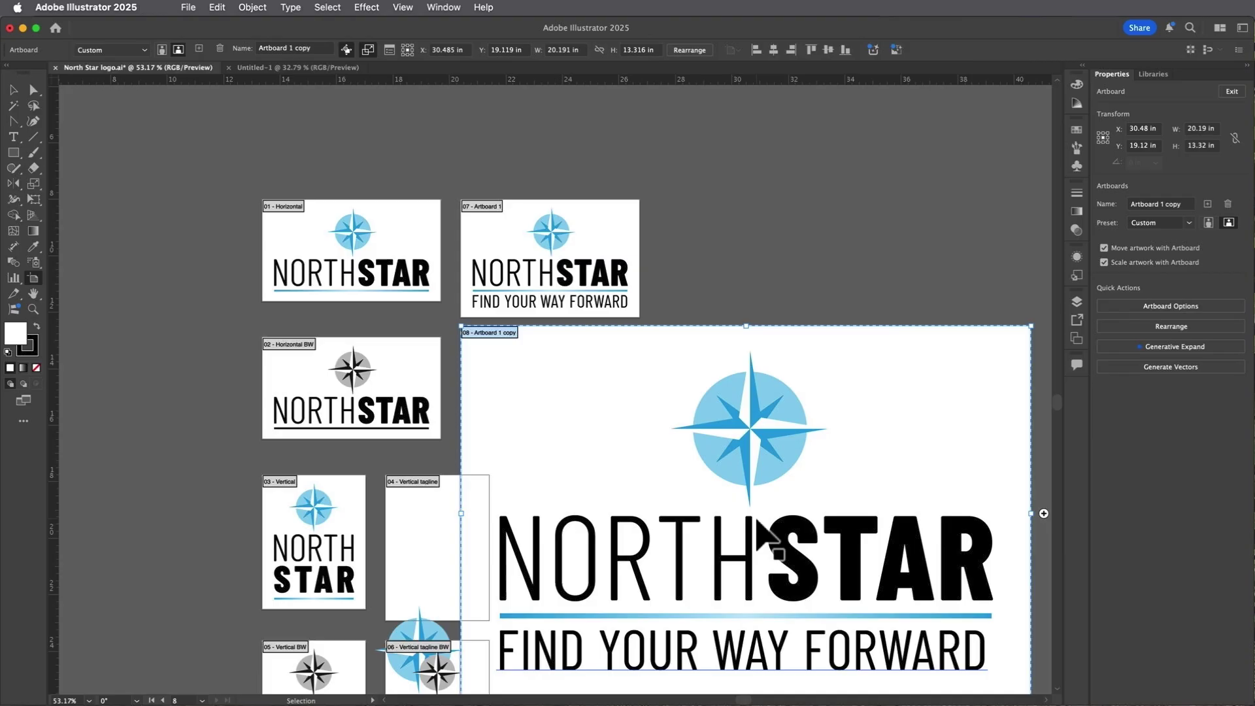
click(218, 7)
click(233, 33)
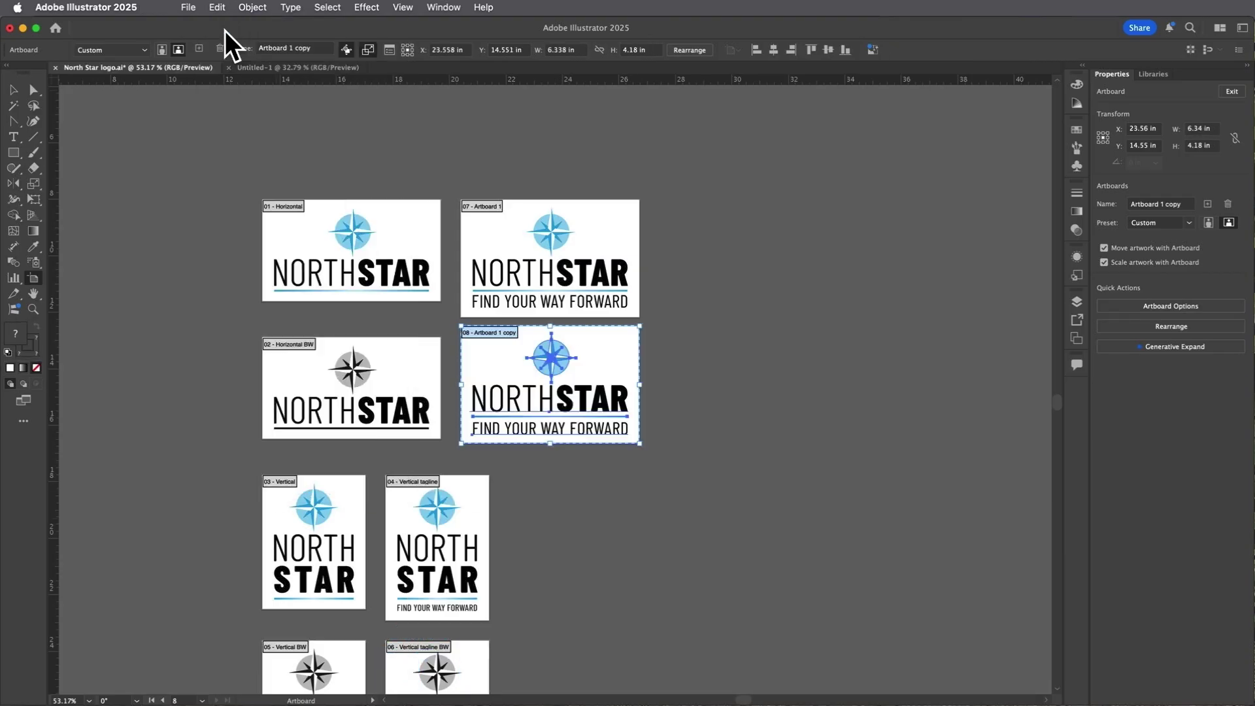
click(1077, 339)
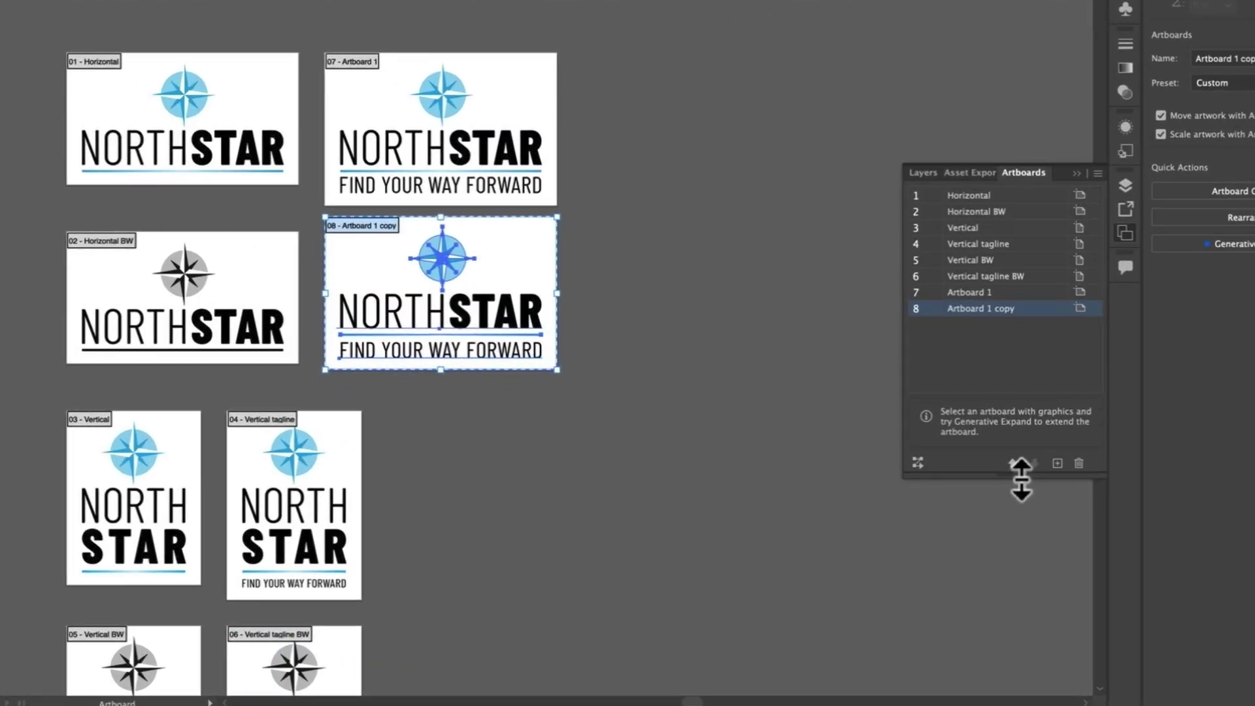
Name artboards 7 and 8 'Horizontal tagline' and 'Horizontal BW tagline', moving them to positions 2 and 4.
double_click(980, 307)
text(Horizontal BW tagline)
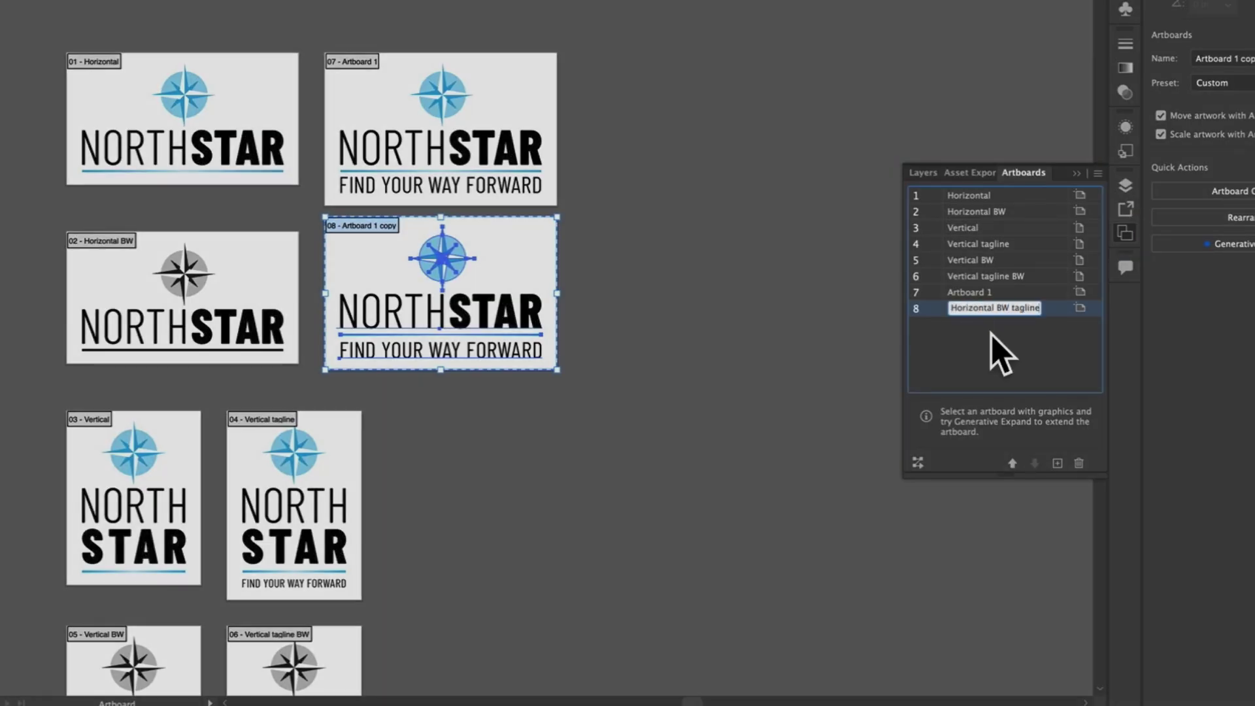
double_click(969, 292)
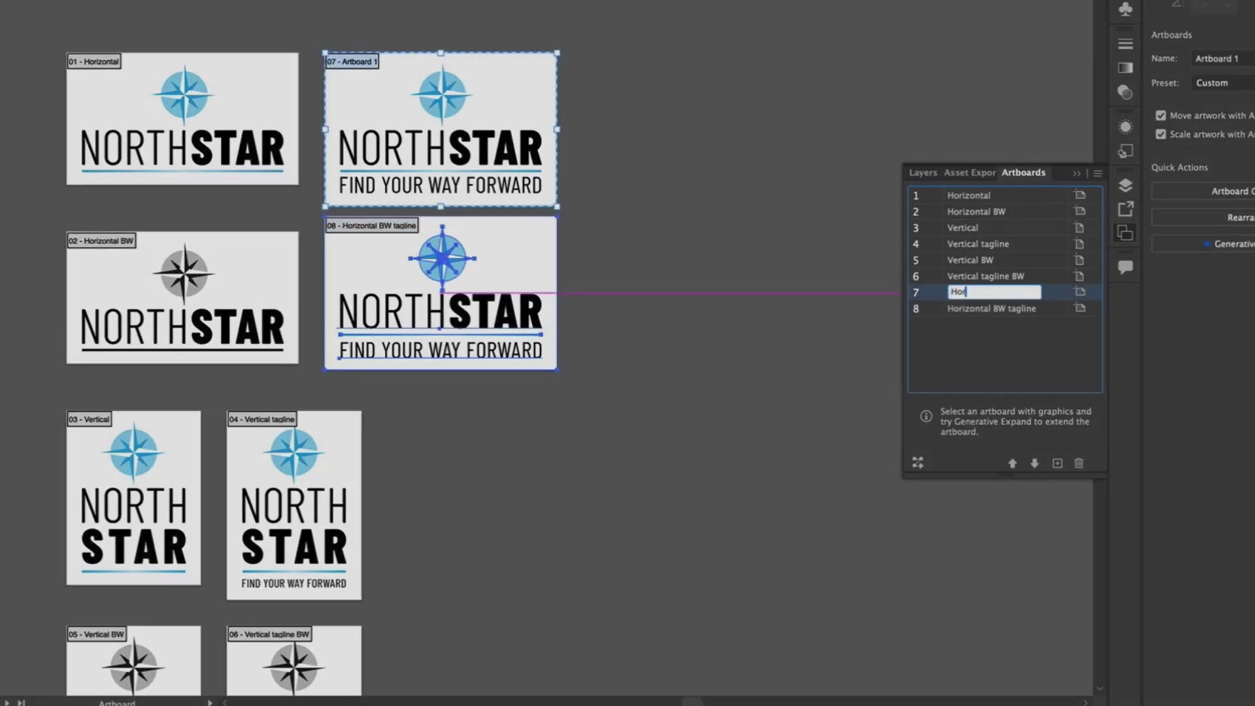
text(Horizontal tagline)
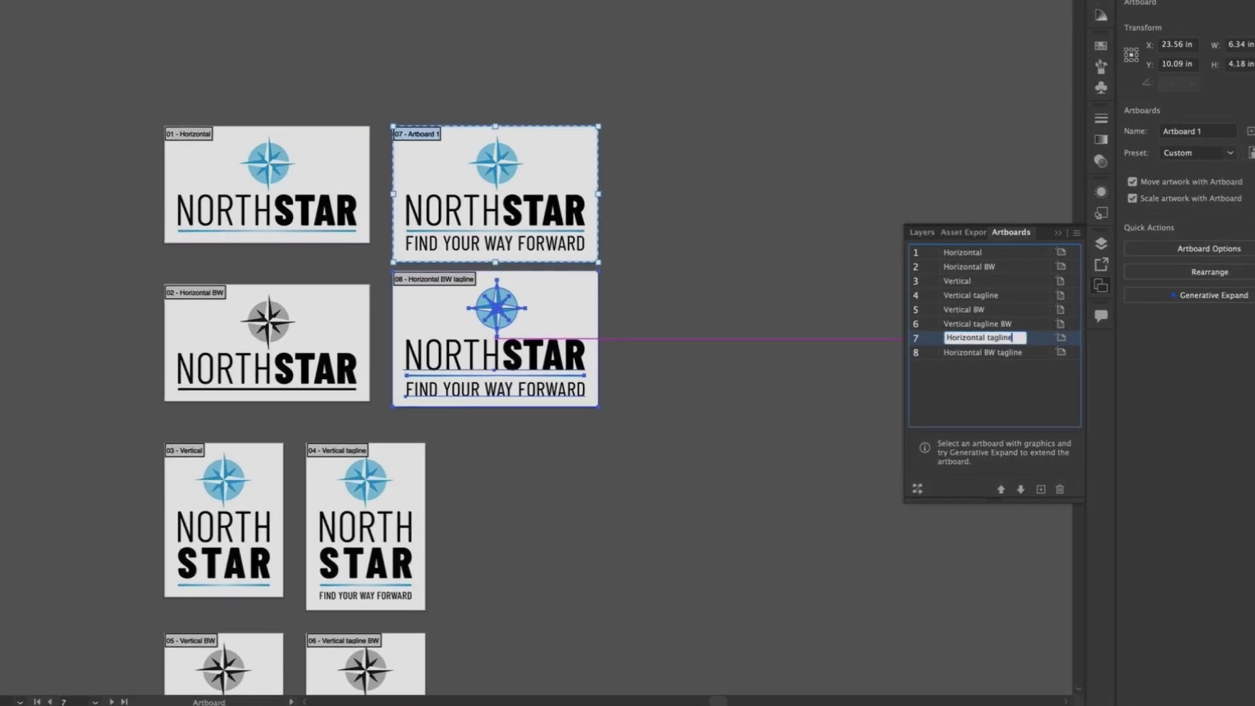
key(Return)
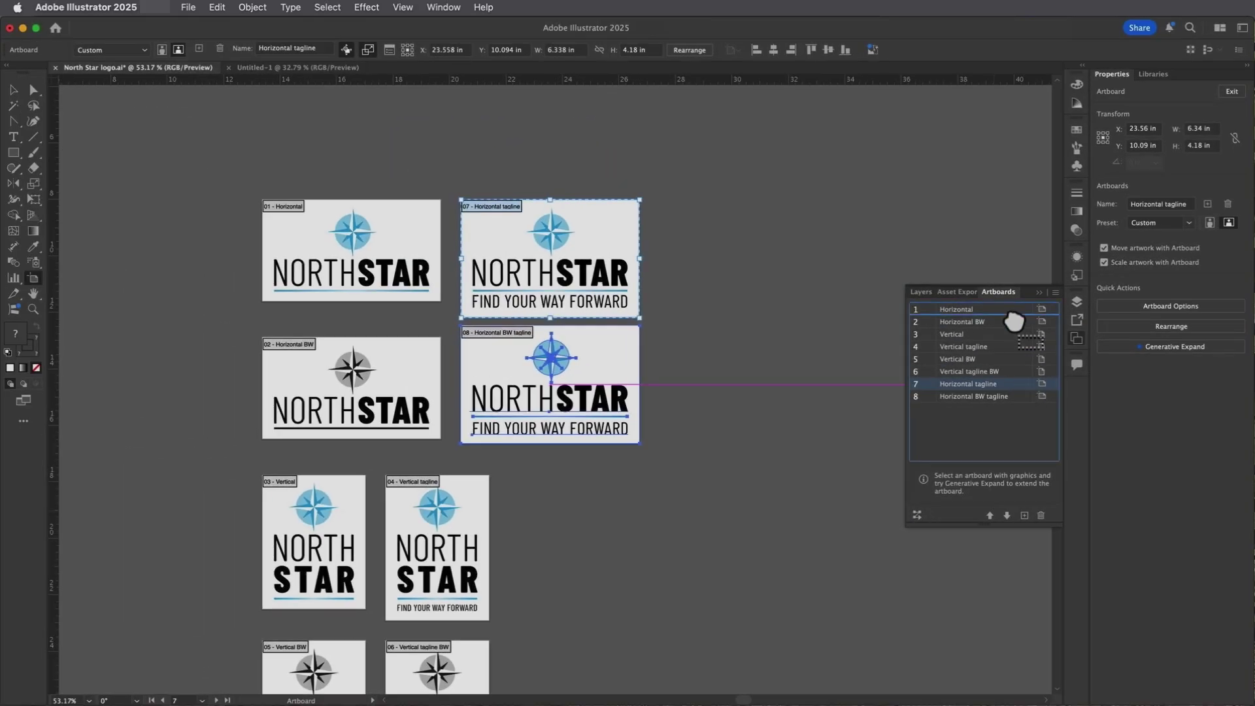
drag(1014, 322, 1015, 316)
drag(975, 396, 975, 342)
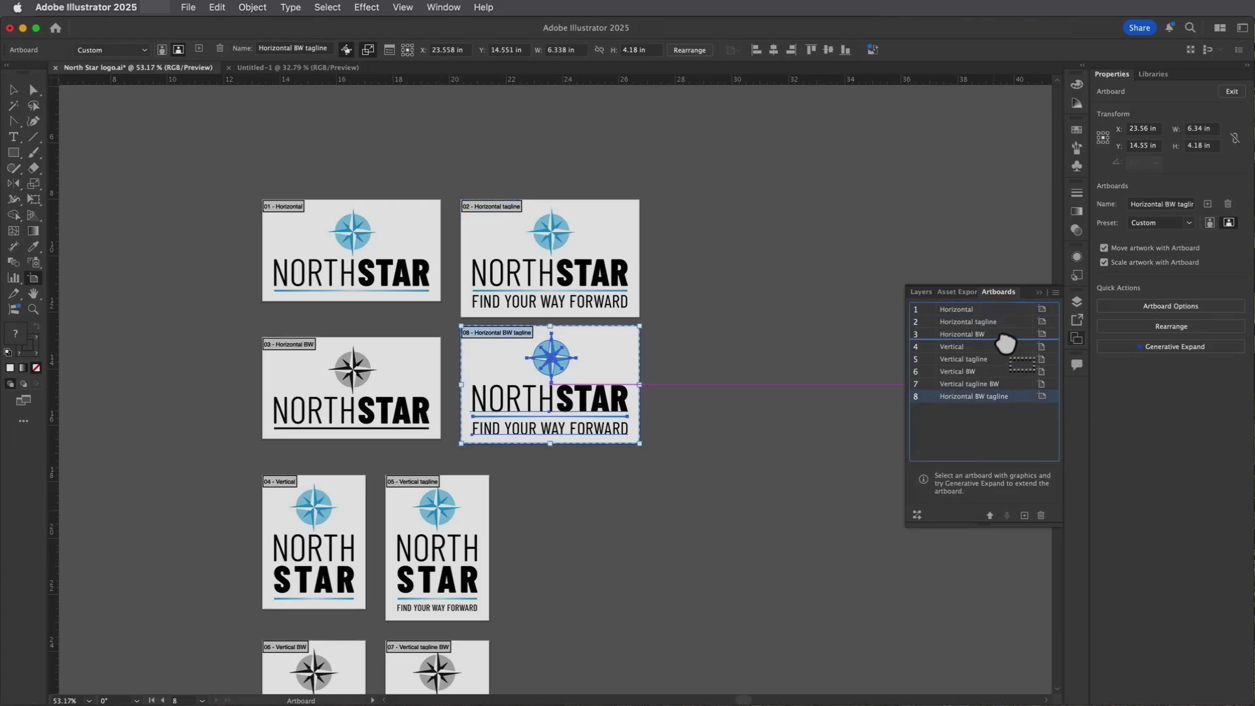
double_click(1019, 347)
Rearrange all eight artboards into a single row and fit them in view.
click(1054, 292)
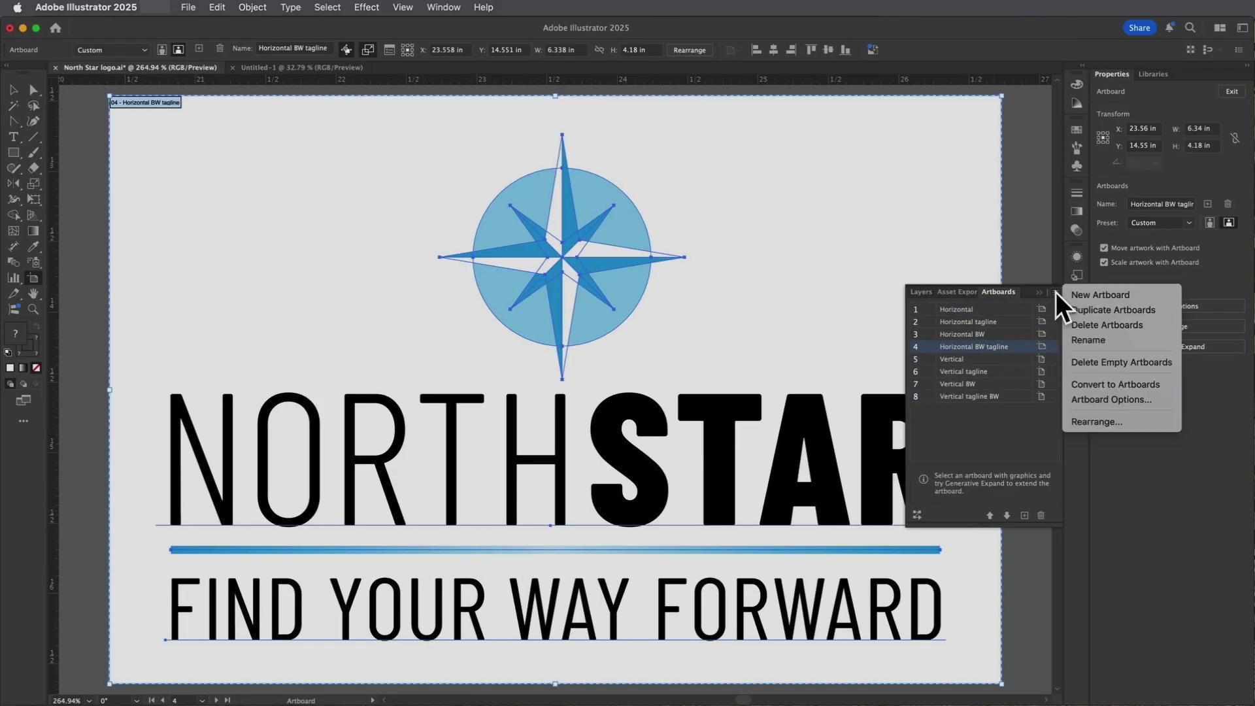
click(1096, 421)
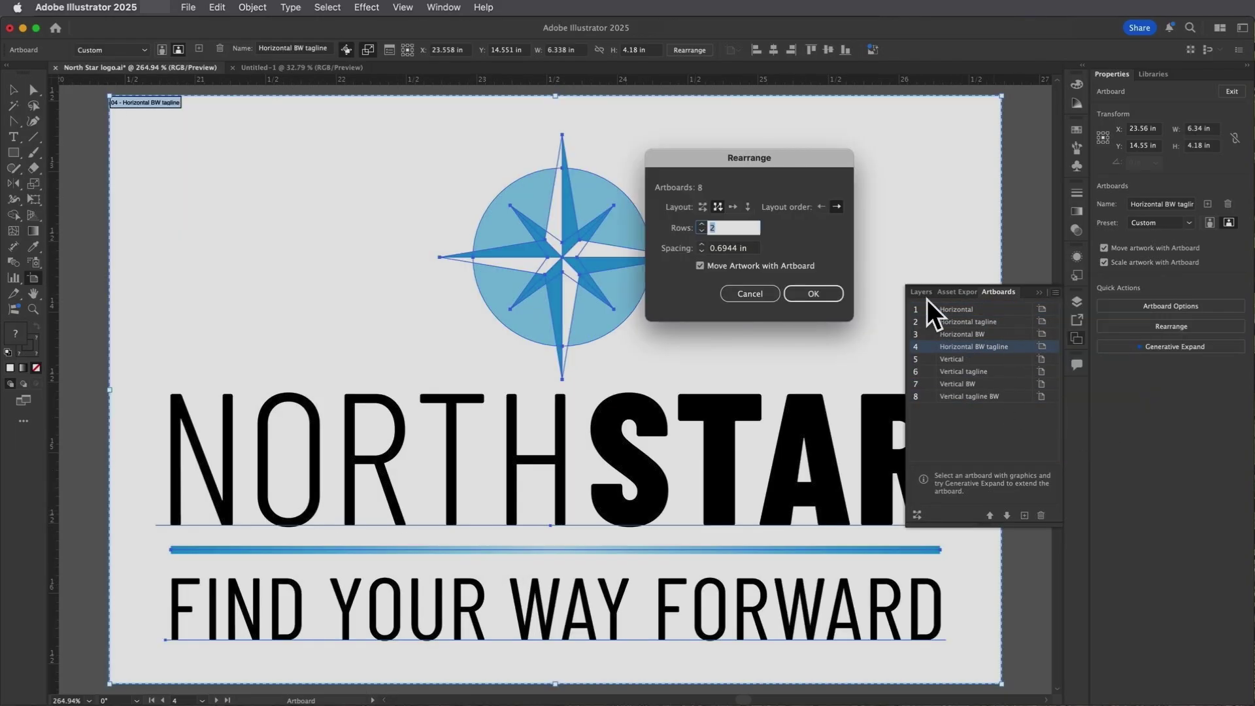
click(813, 294)
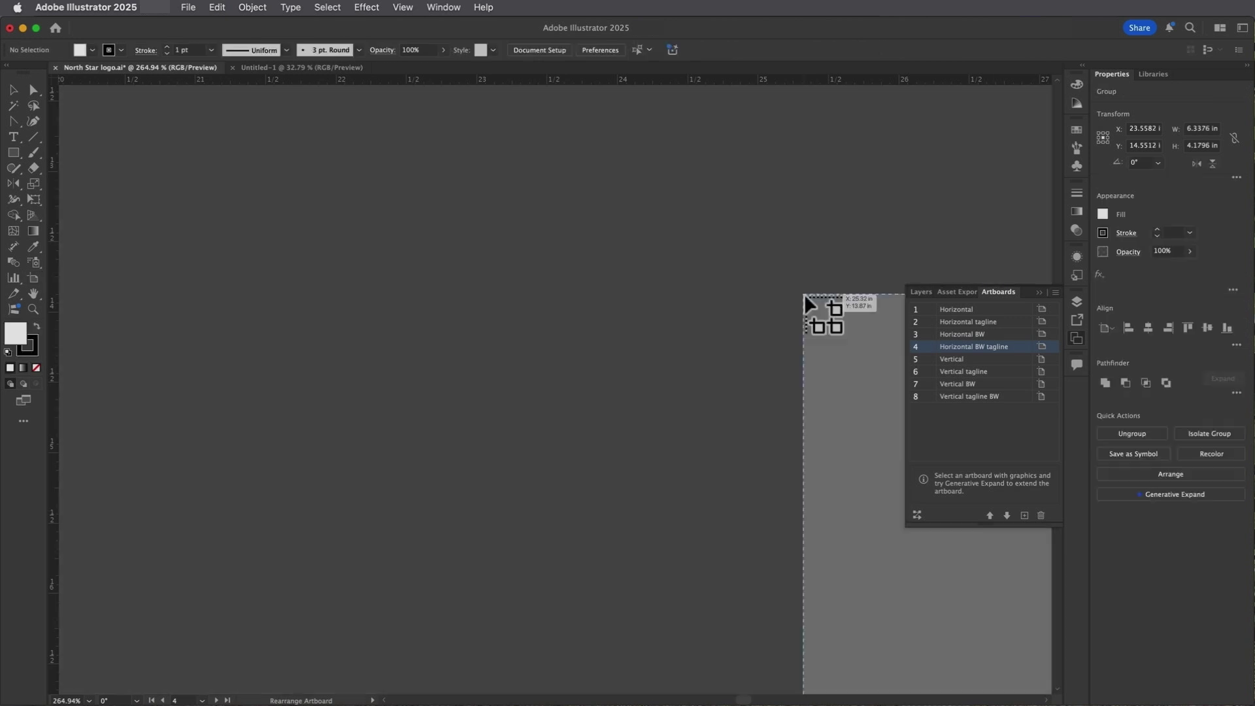
key(super+alt+0)
click(34, 90)
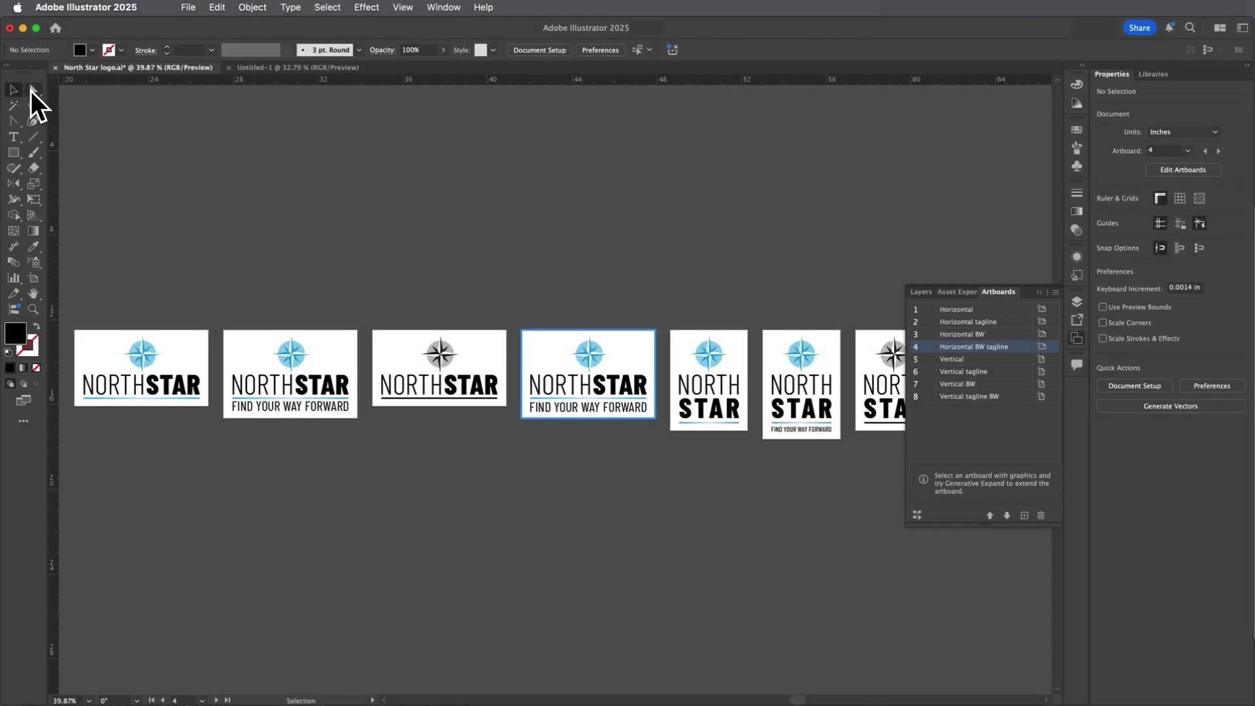
Replace artboard 4's blue compass with a pasted copy of artboard 3's black compass.
click(586, 372)
click(589, 351)
click(440, 373)
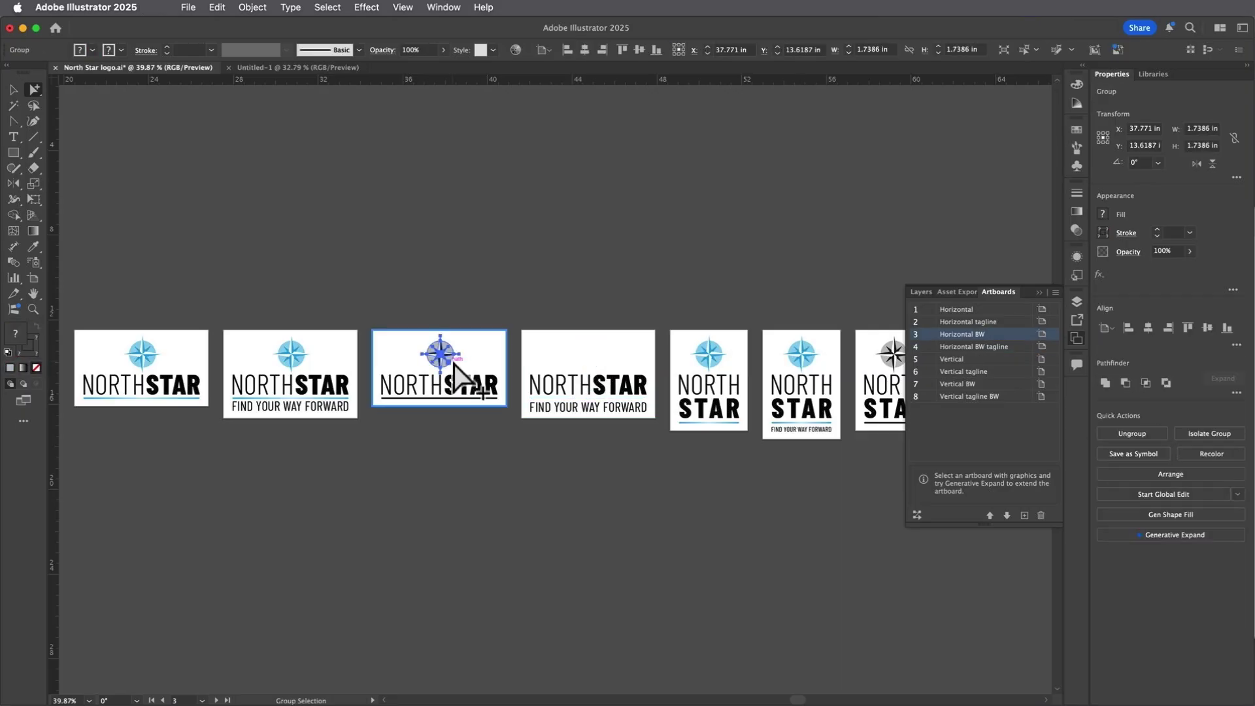
right_click(441, 353)
key(Escape)
click(548, 363)
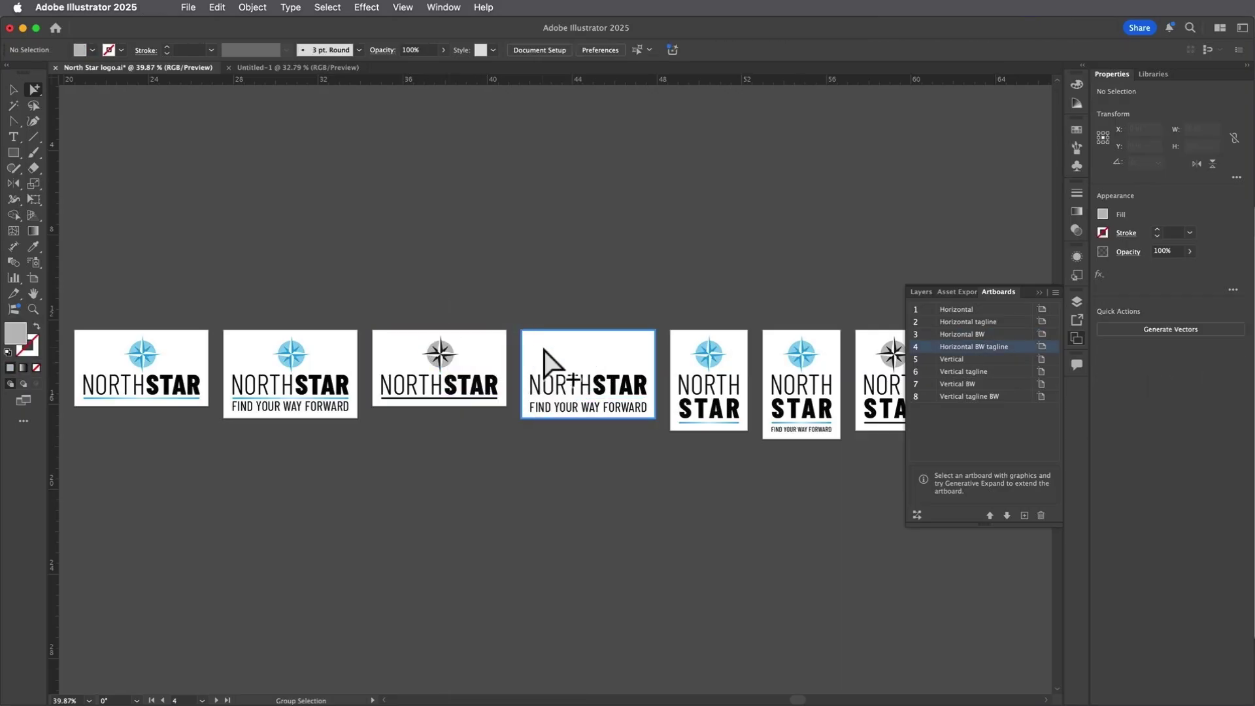
right_click(539, 344)
click(720, 446)
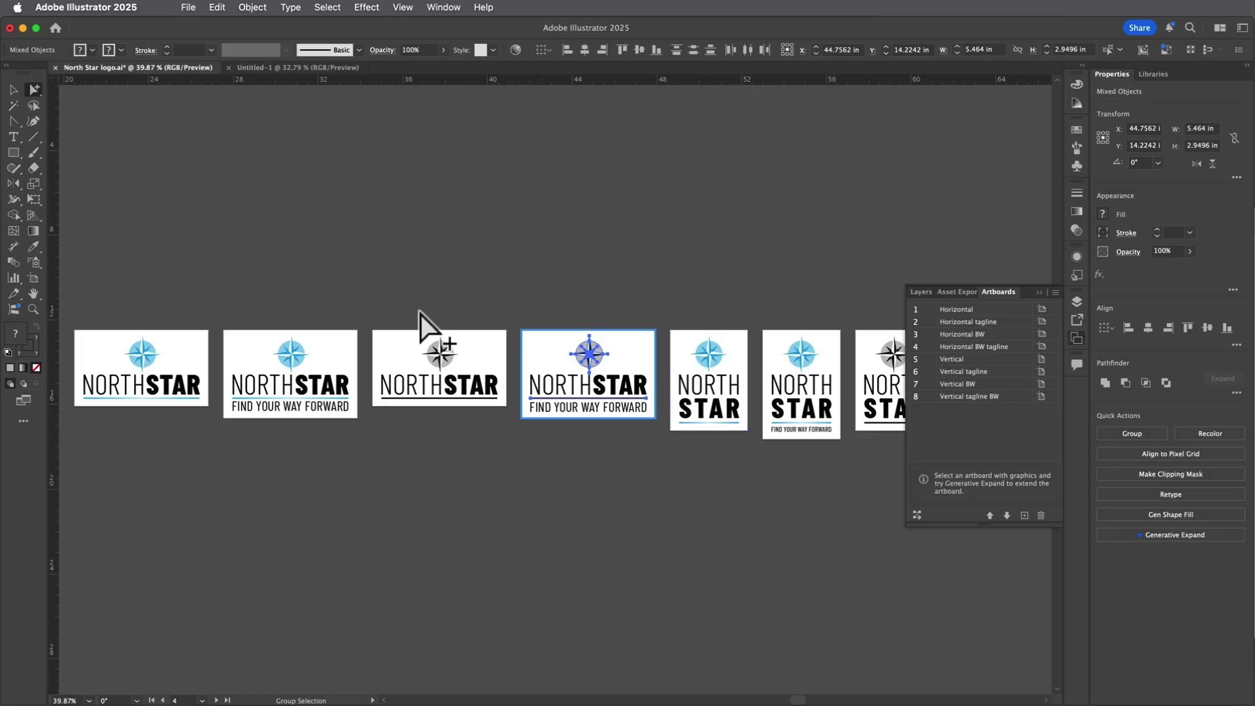
Add two blank artboards below artboard 4 and paste the compass onto them.
click(33, 278)
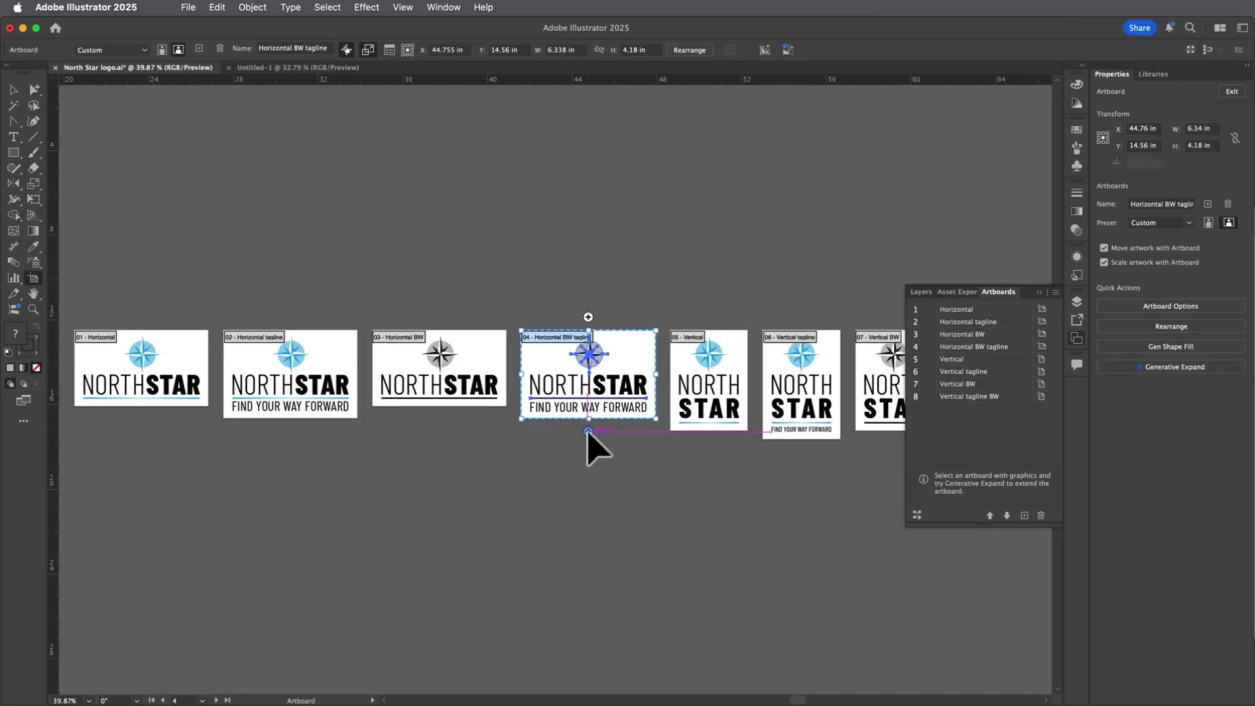
drag(524, 431, 589, 446)
click(553, 443)
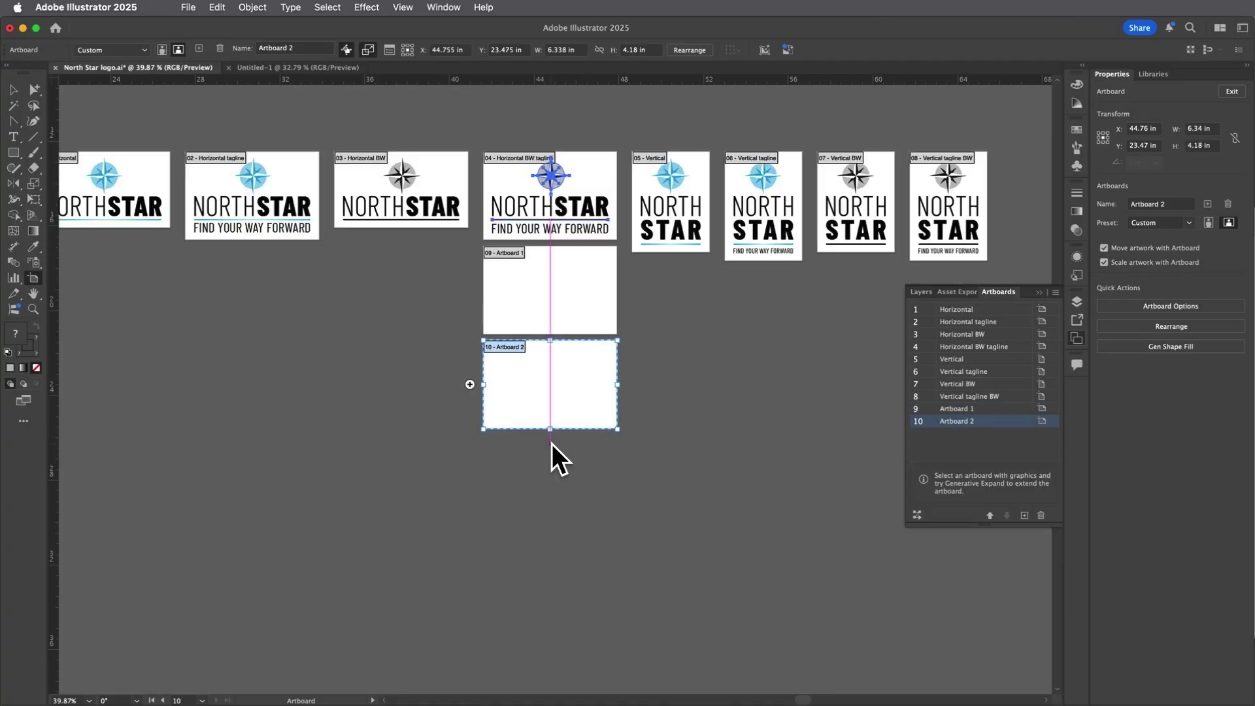
shift+click(529, 313)
click(217, 7)
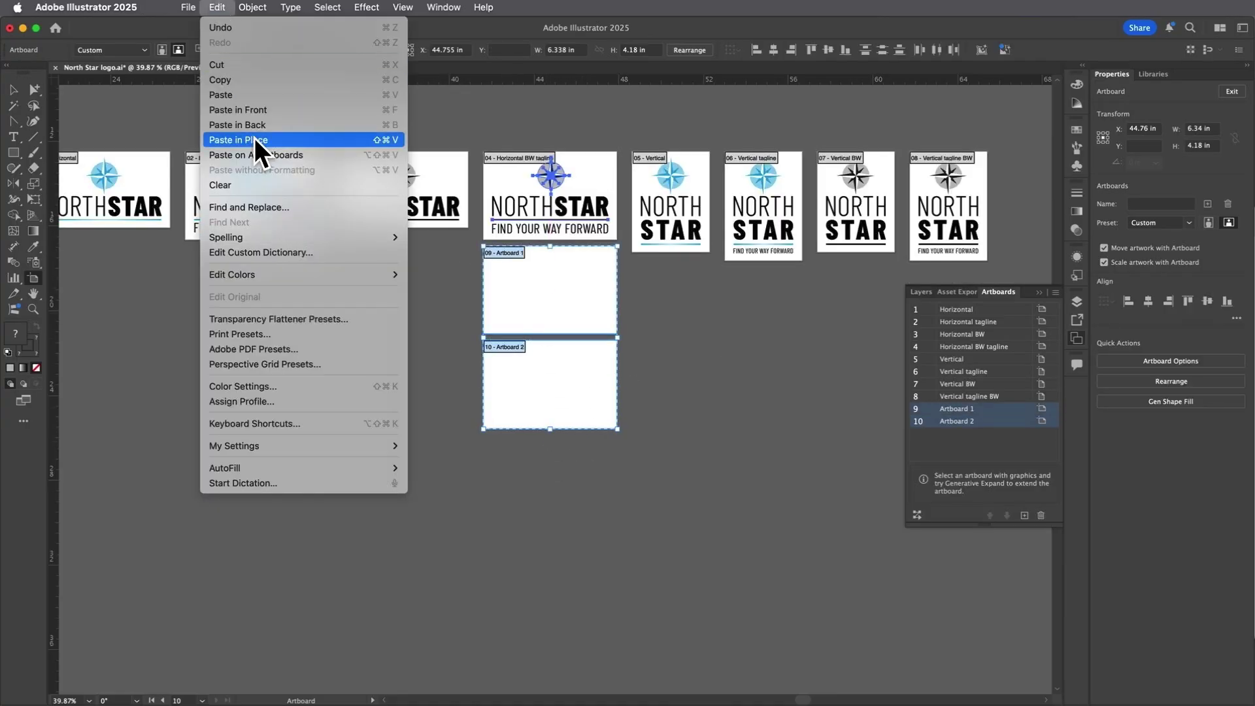
click(254, 136)
Undo the stray paste and the two extra artboards, then fit all artboards in the window.
click(217, 7)
click(223, 24)
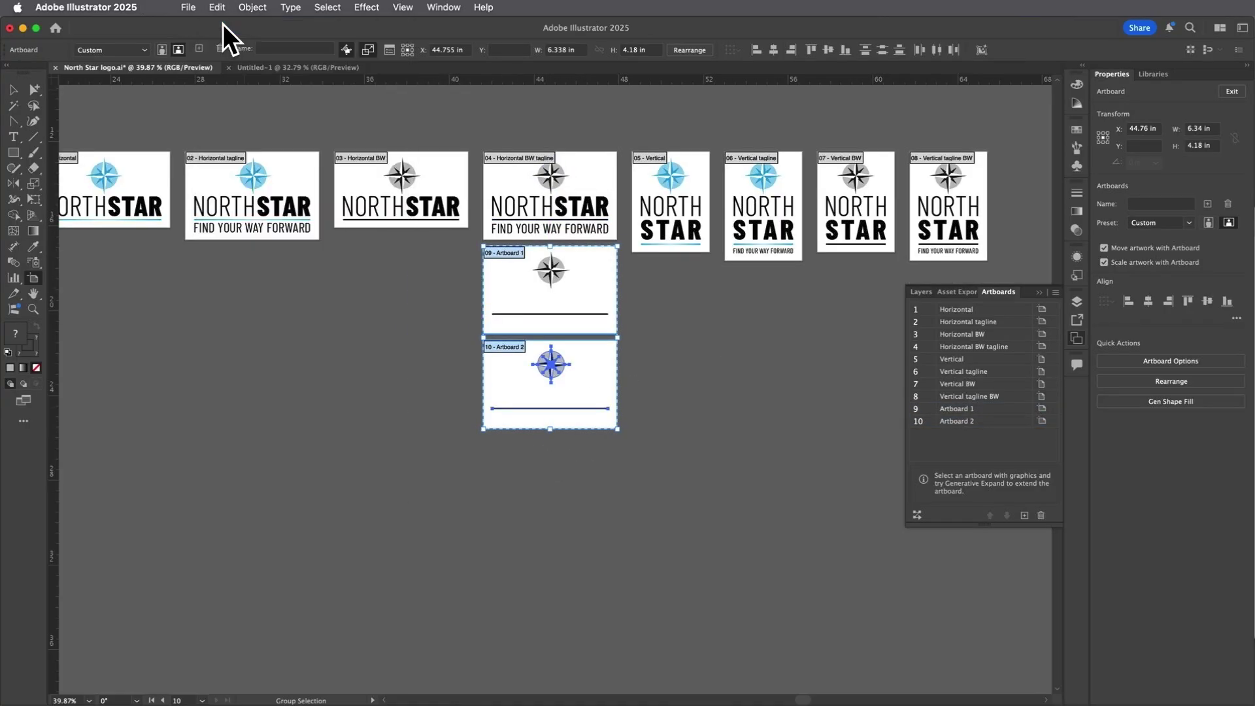
click(222, 26)
click(223, 24)
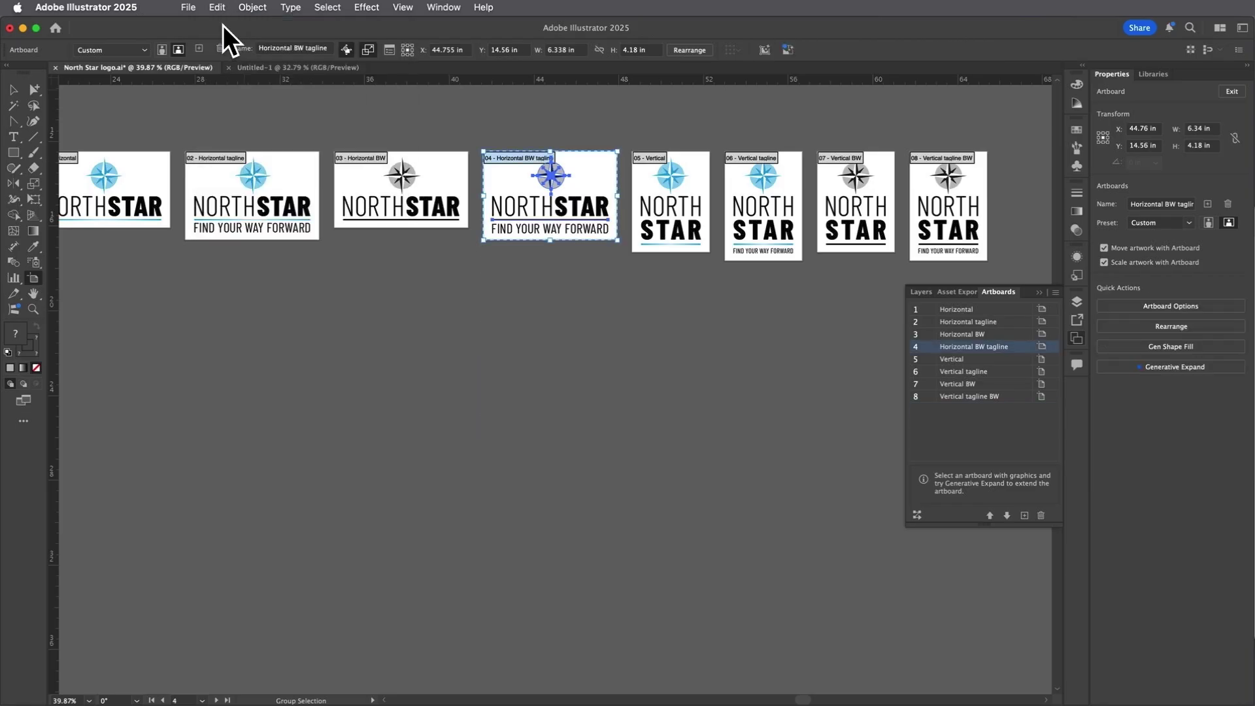
click(402, 6)
click(424, 242)
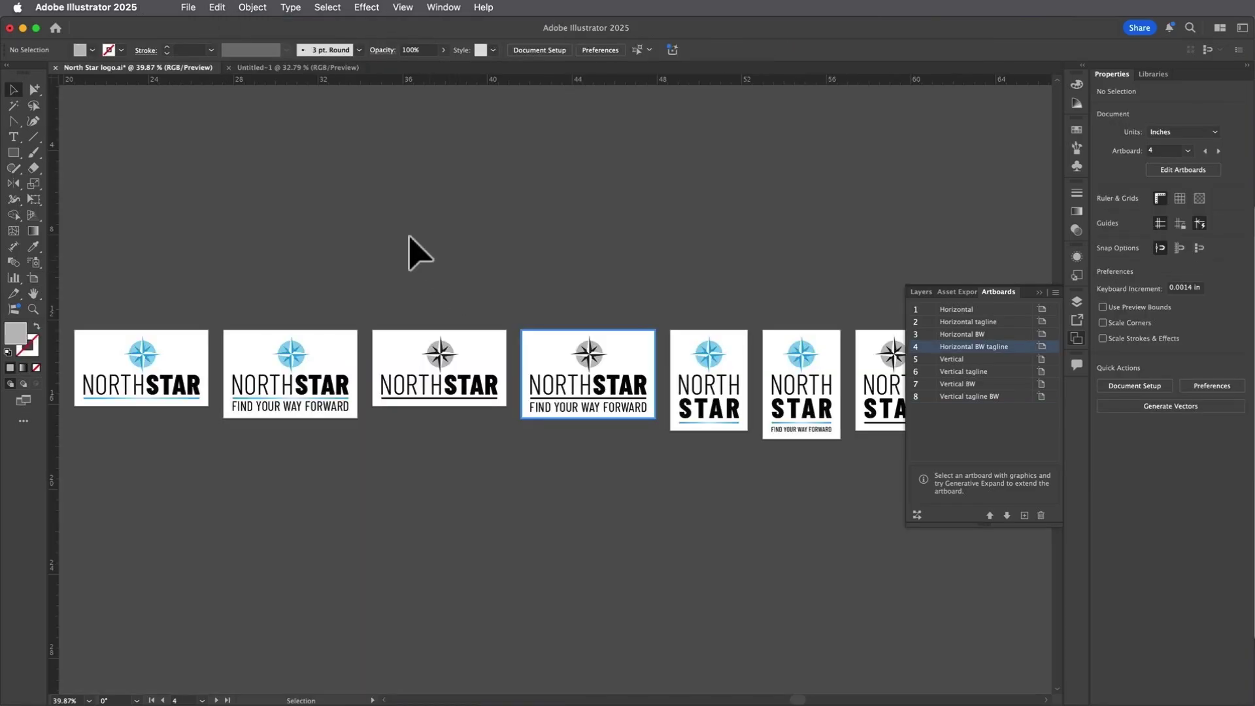
In Export for Screens, deselect artboards 6–8, then select all eight artboards again.
click(188, 7)
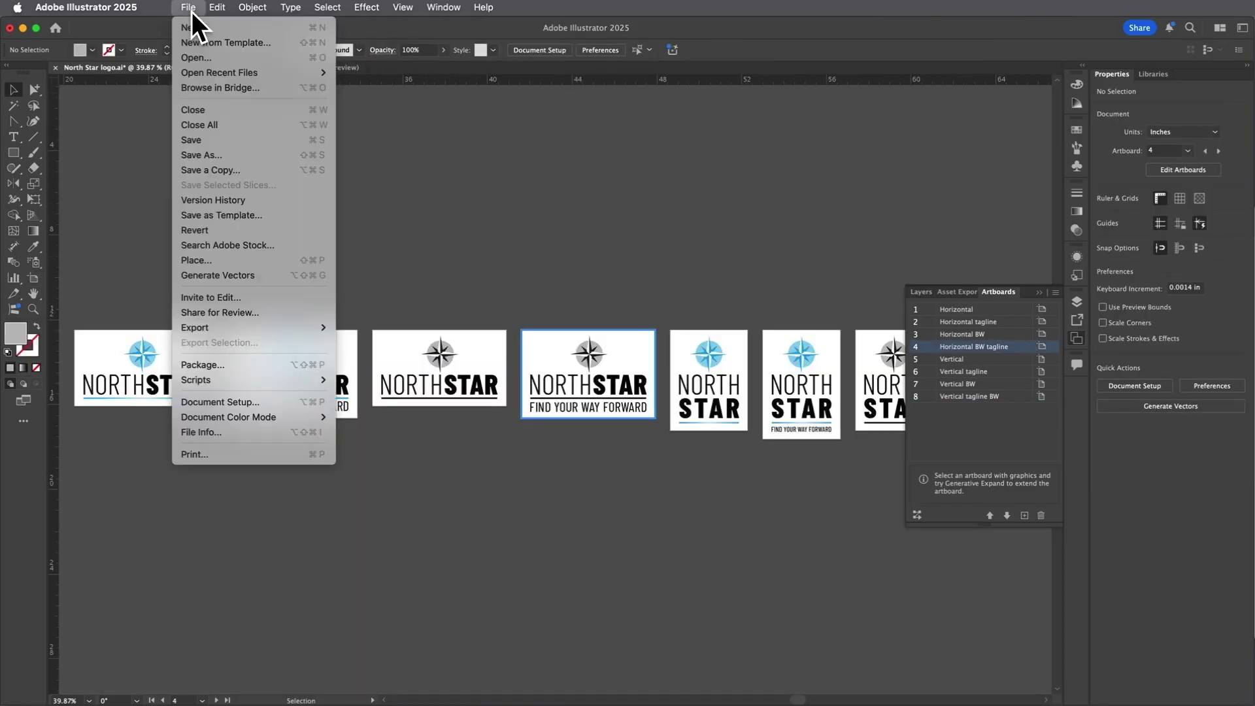
mouse_move(235, 328)
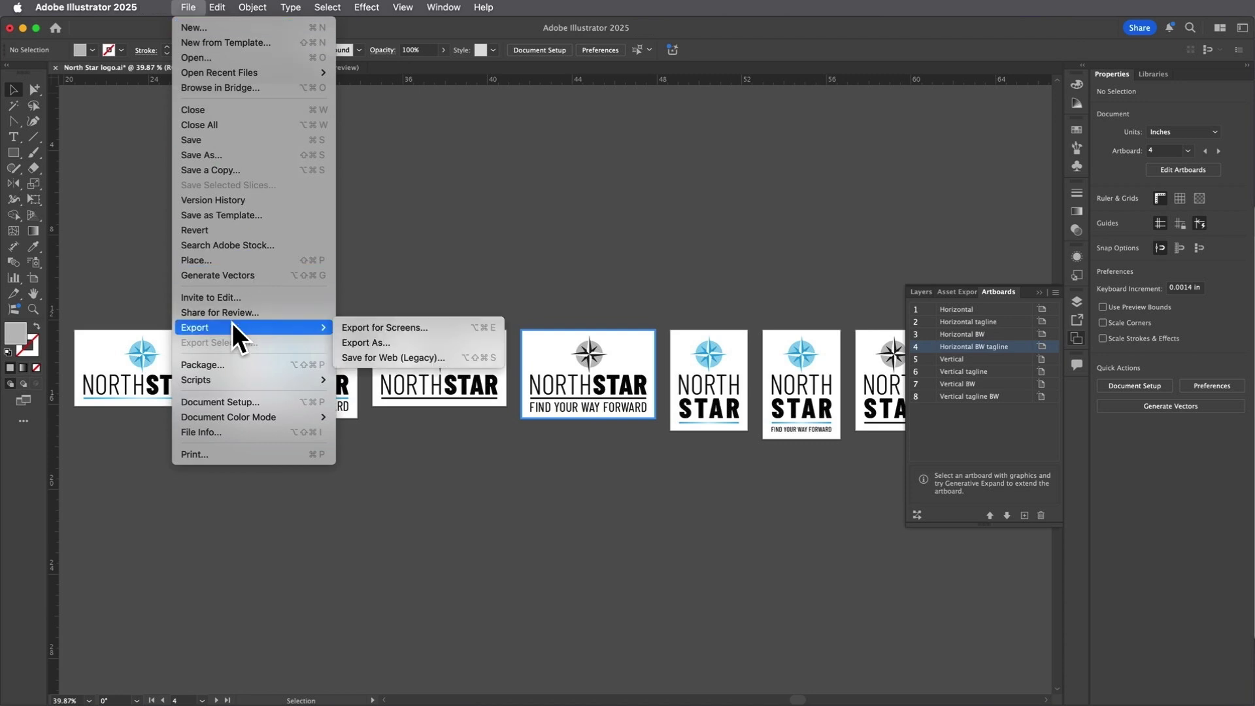
click(357, 325)
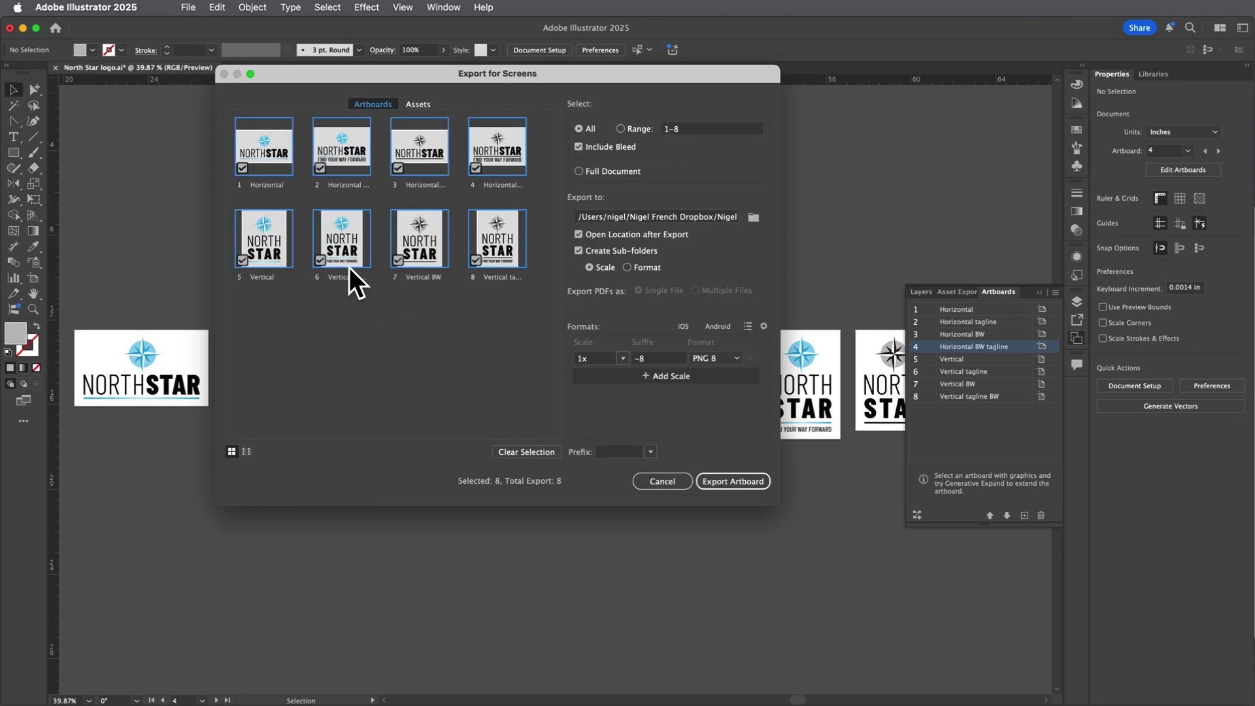
click(323, 257)
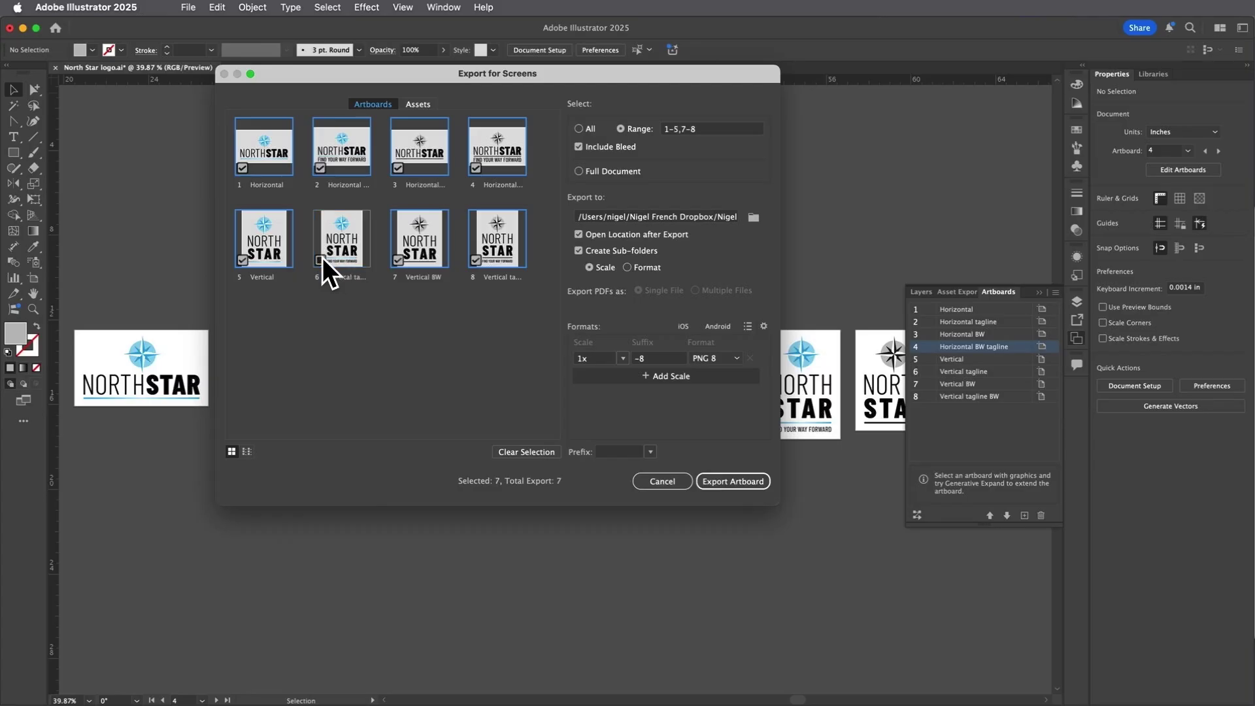
click(401, 256)
click(475, 258)
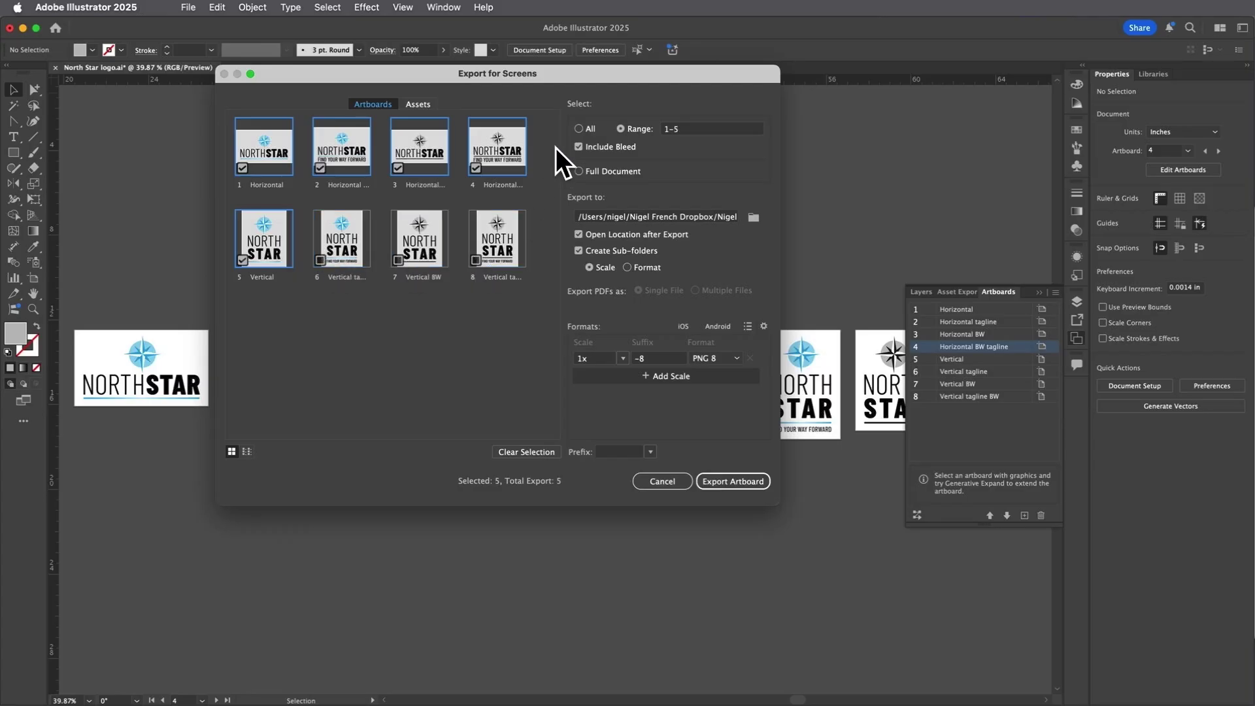
click(579, 129)
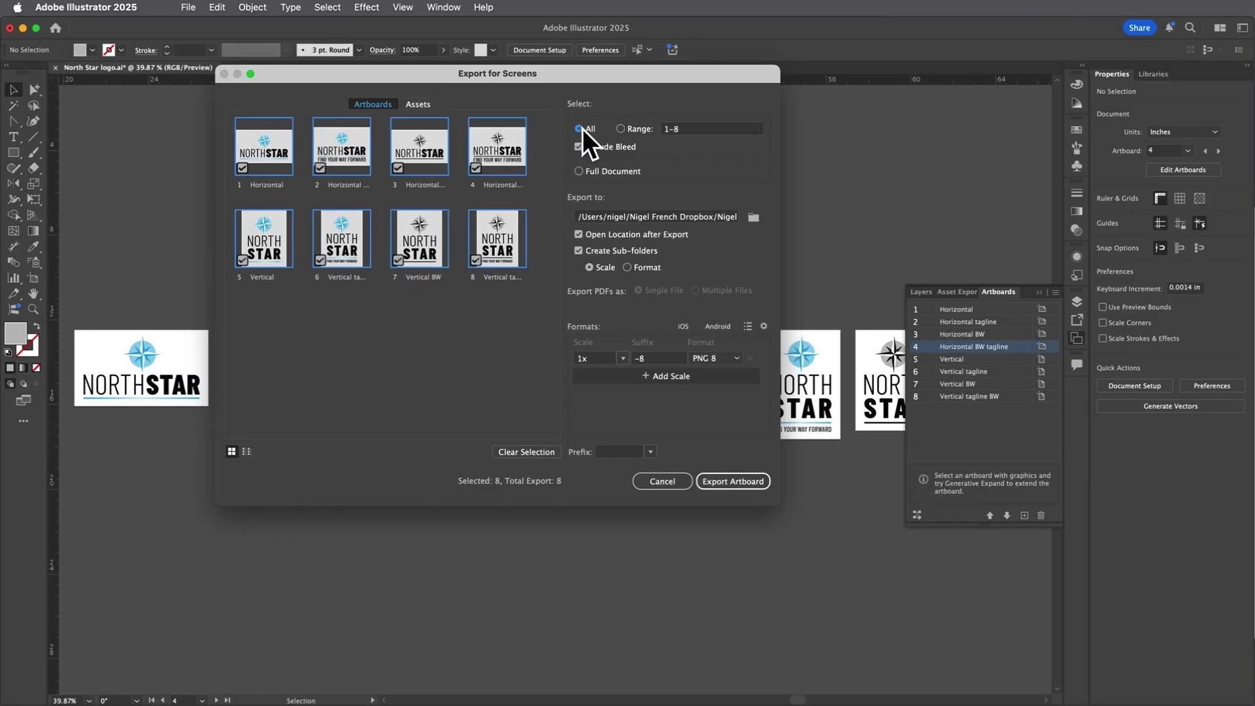
Keep the PNG format and add 0.5x and 0.75x export scales.
click(737, 358)
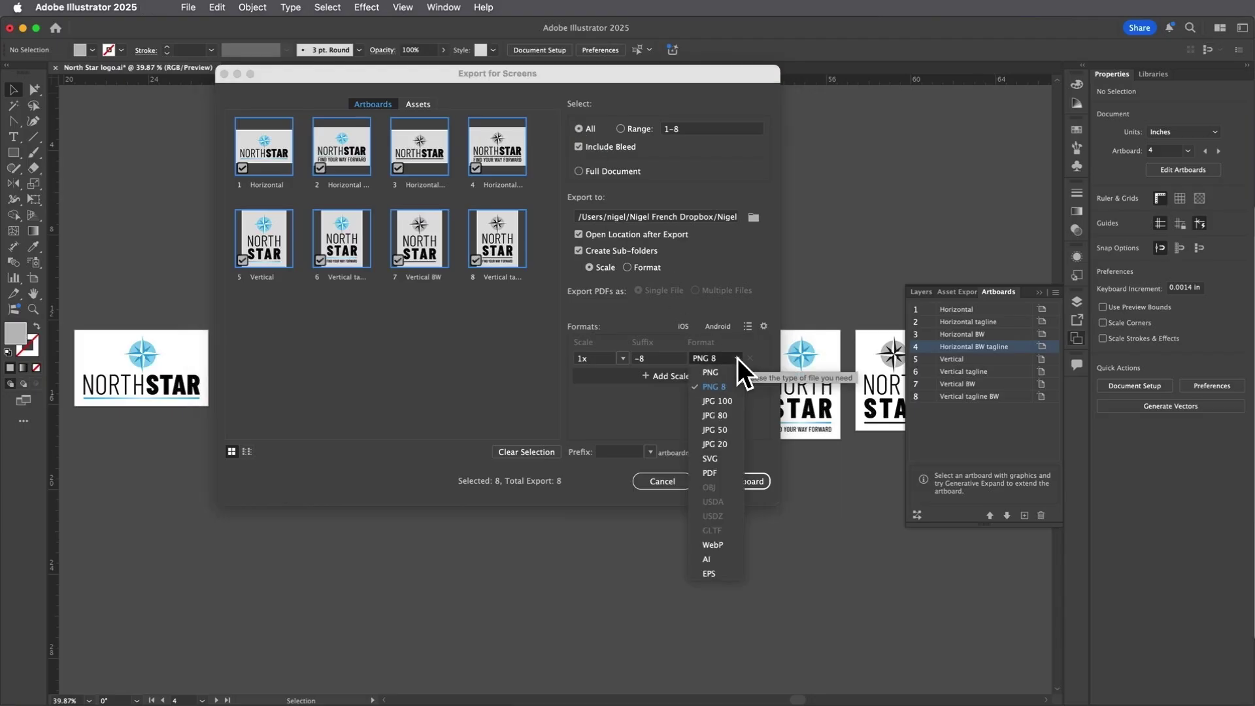
key(Escape)
click(656, 375)
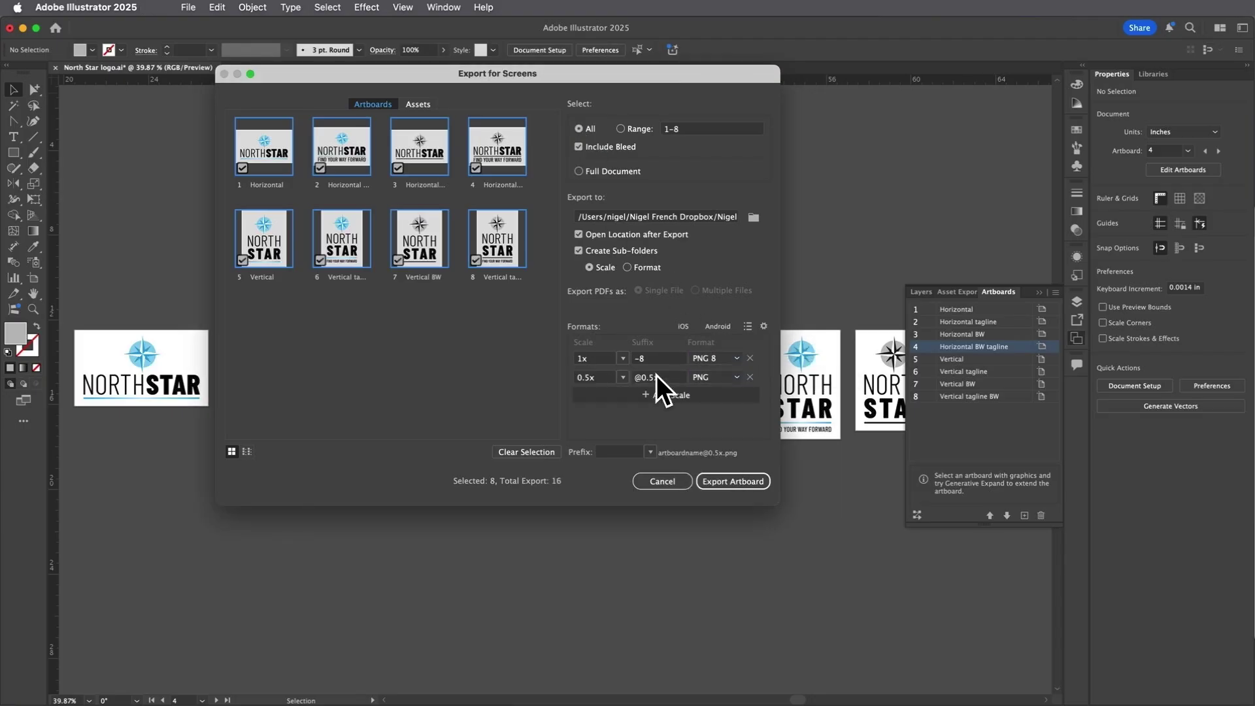
click(662, 394)
Set the third export scale to 2x and prefix file names with the document name.
click(623, 394)
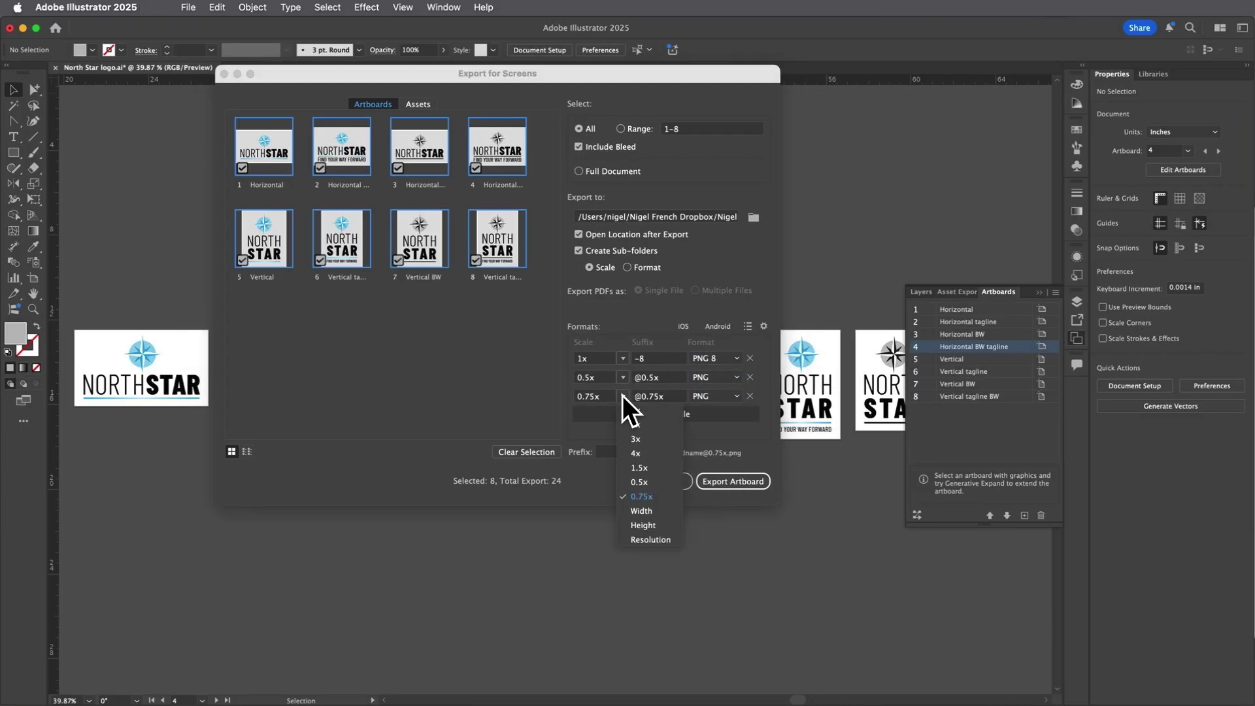
click(636, 422)
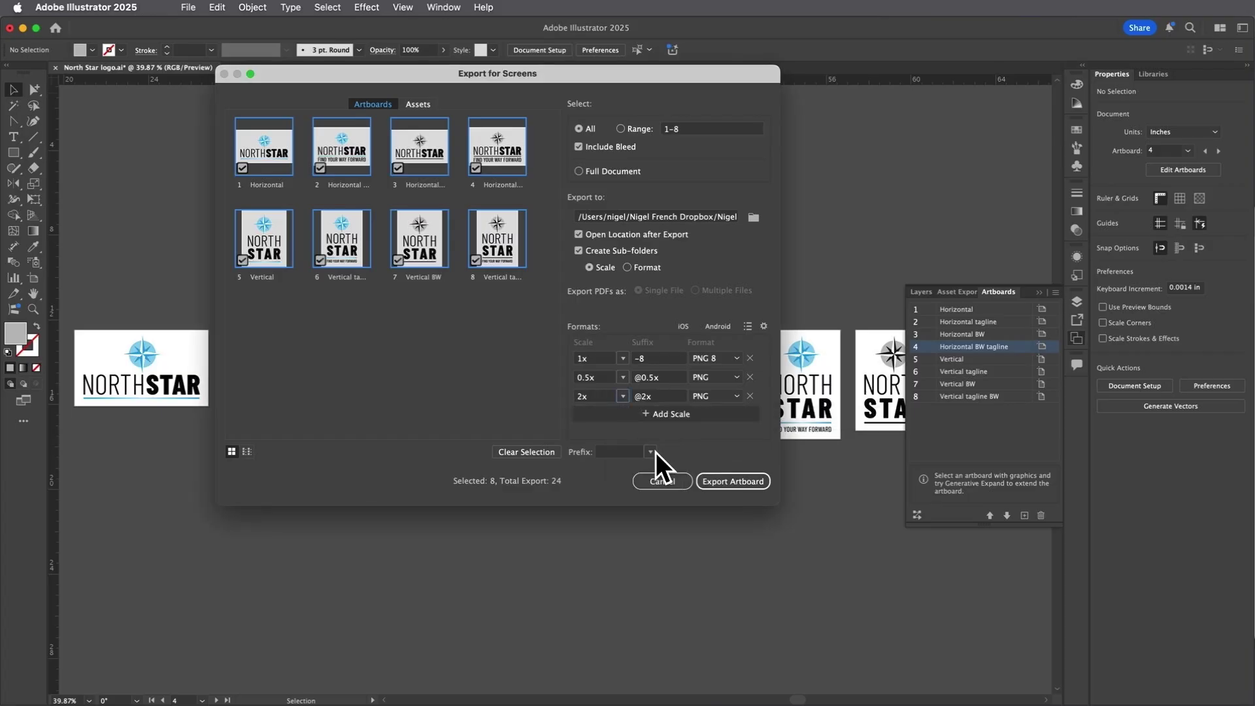
click(651, 450)
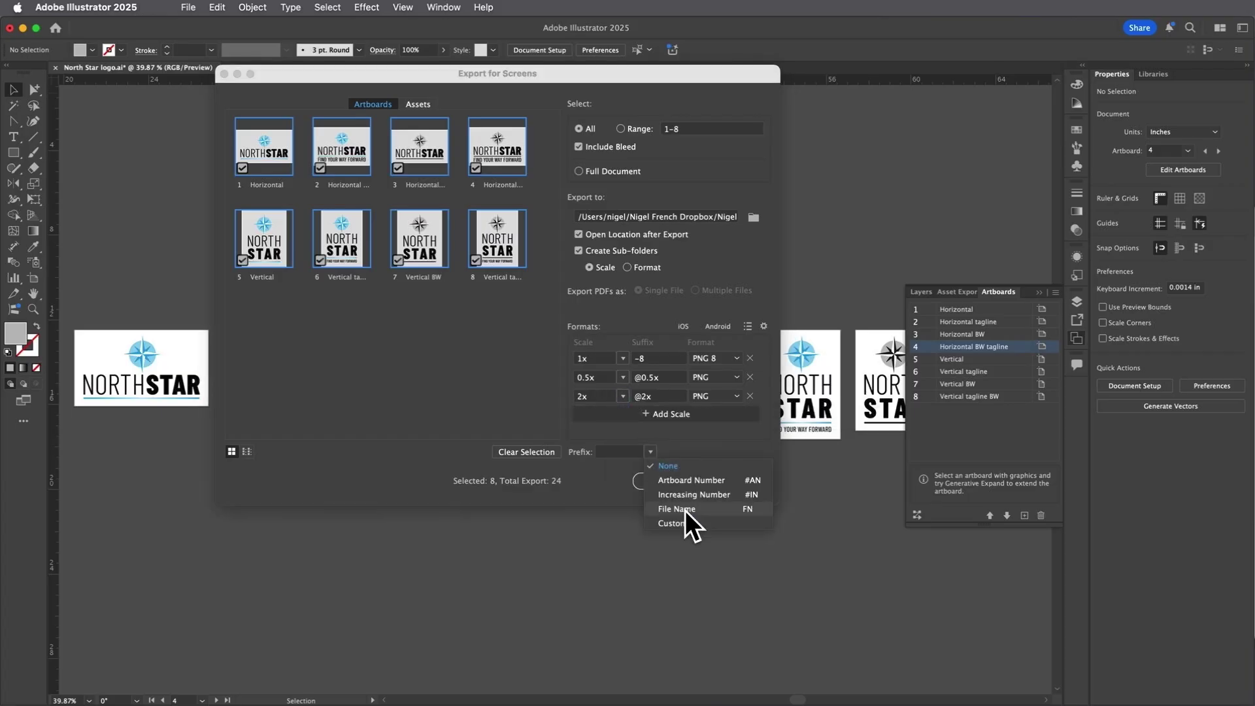
click(685, 510)
Export the eight artboards as PNGs and expand the 0.5x folder in Finder.
click(619, 450)
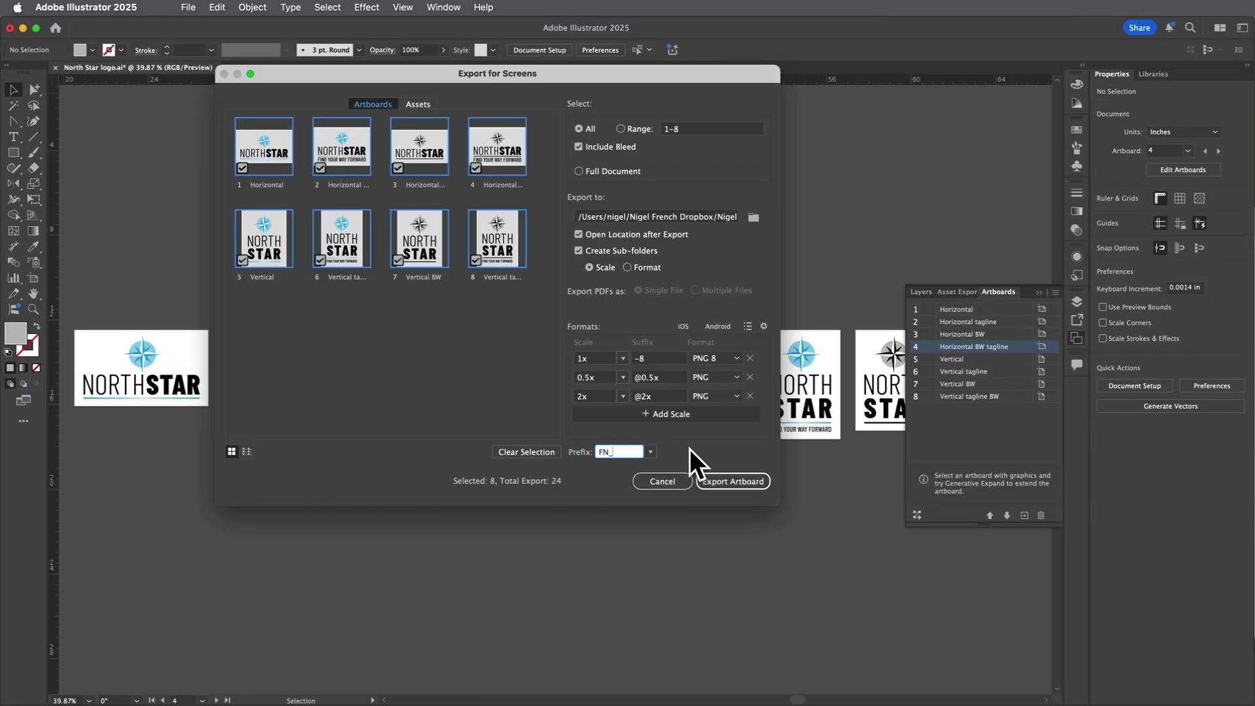
click(733, 481)
click(519, 180)
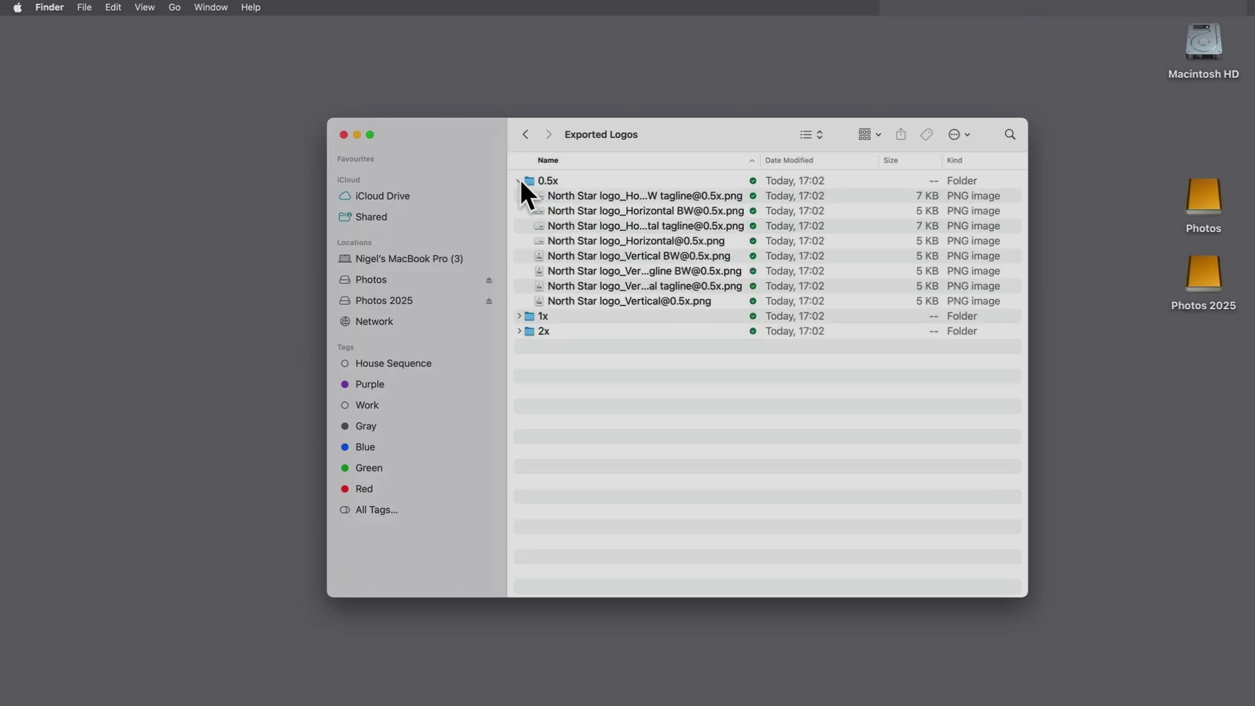
Expand the 1x folder in Exported Logos to list its eight North Star PNGs.
click(520, 316)
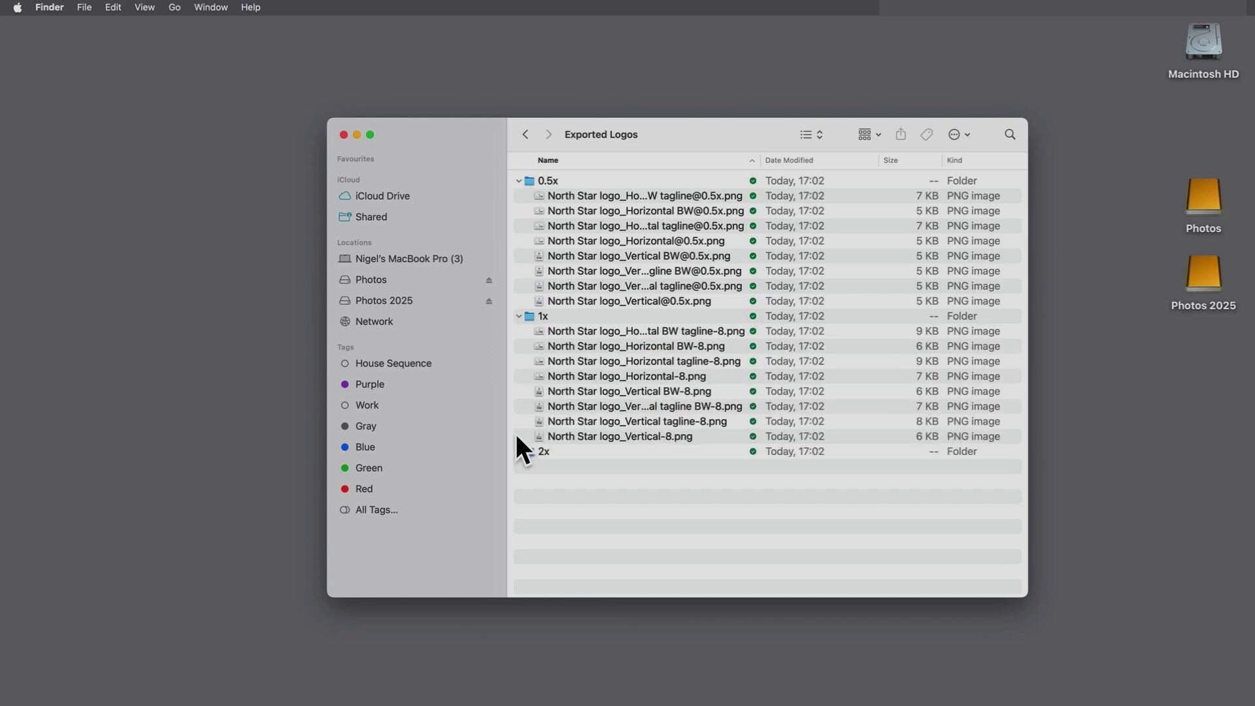